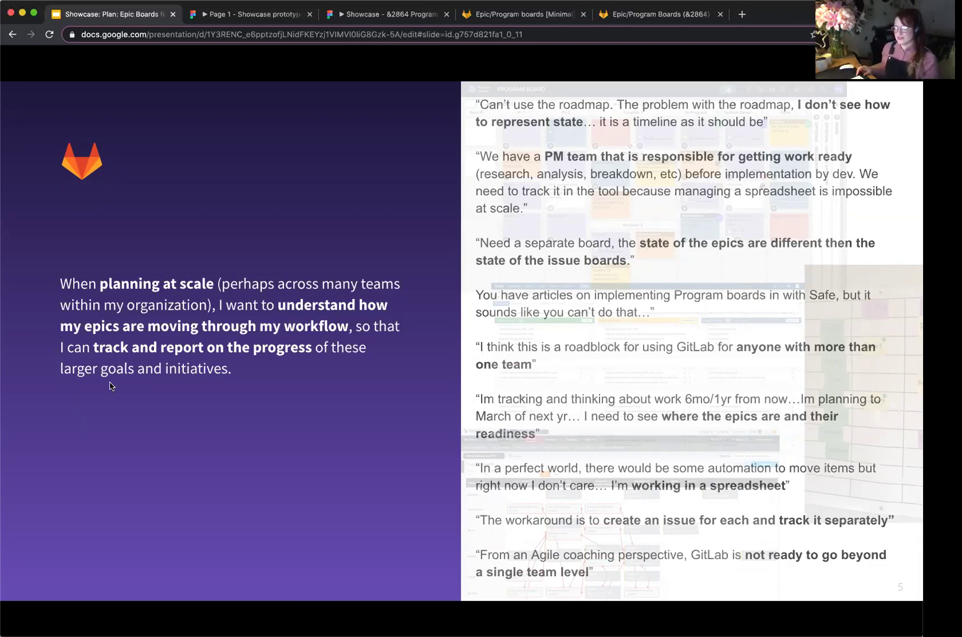
Advance the presentation past the swimlane options slide to the "Demo time déjà vu" slide.
key("Right")
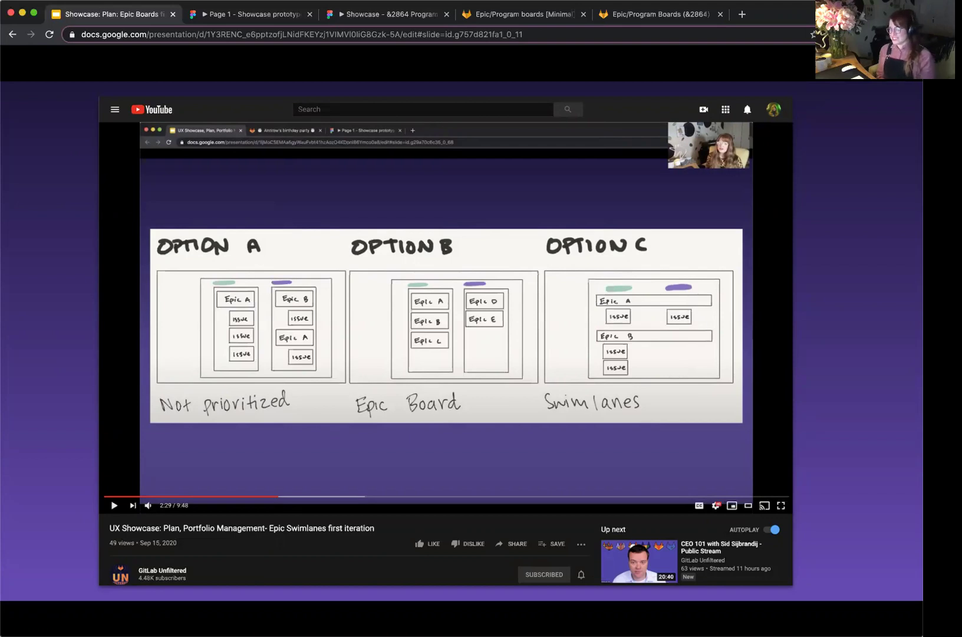
key("Right")
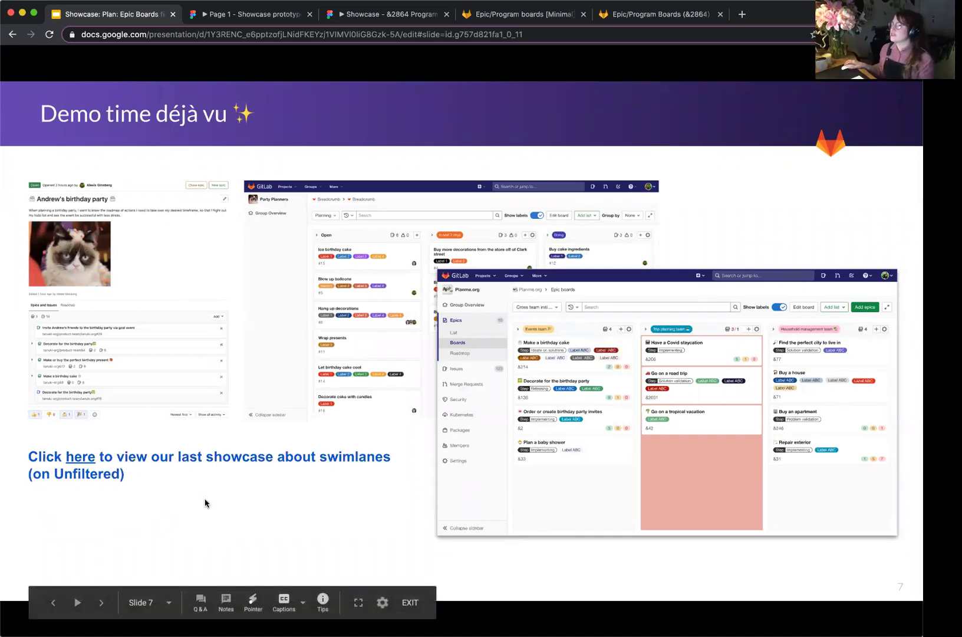
Switch to the Showcase prototype and group the Planning issue board by Epic, checking the swimlanes across its lists.
left_click(252, 14)
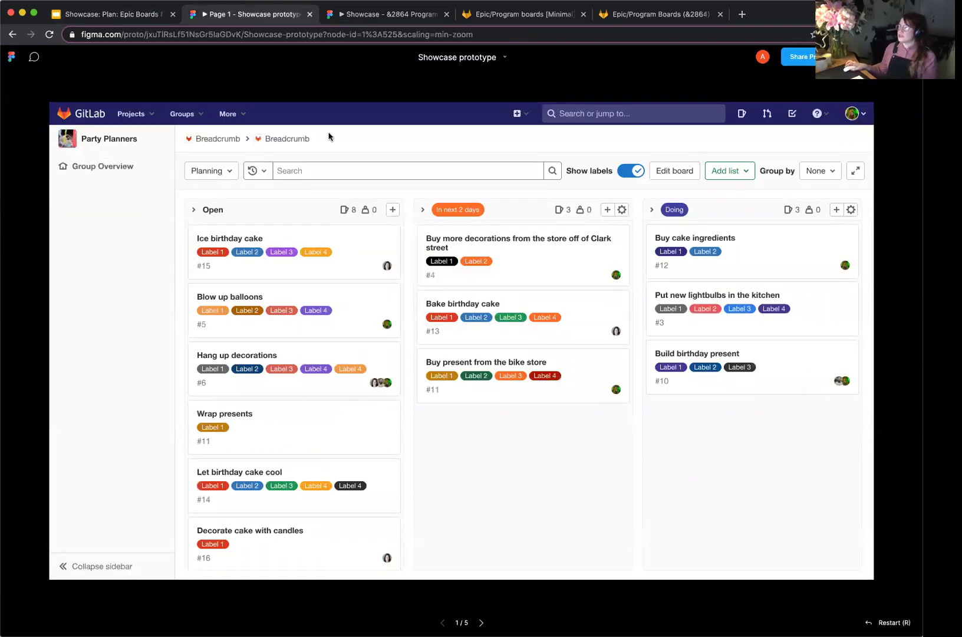
left_click(818, 177)
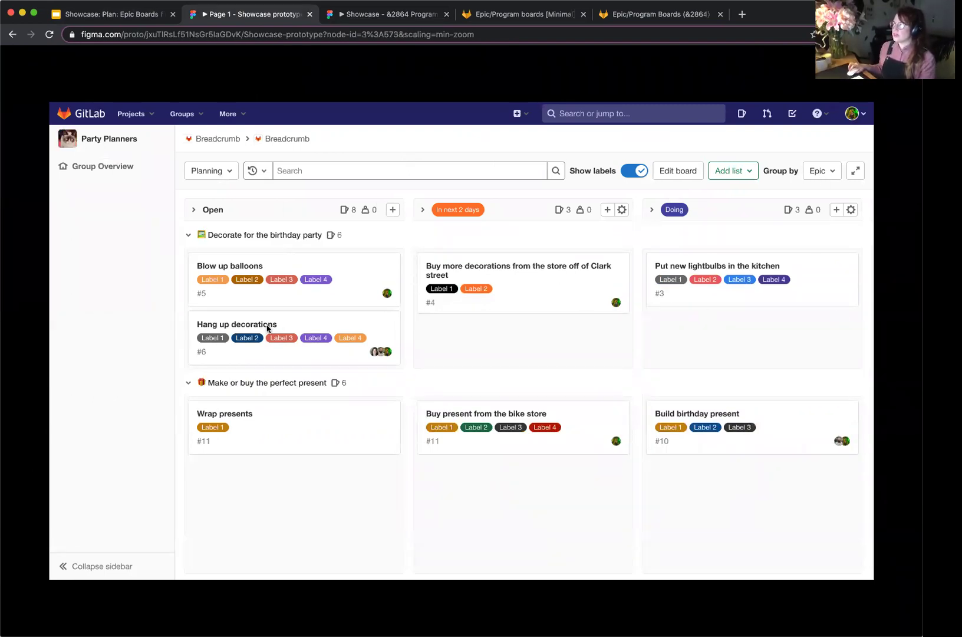
scroll(272, 317, "right", 5)
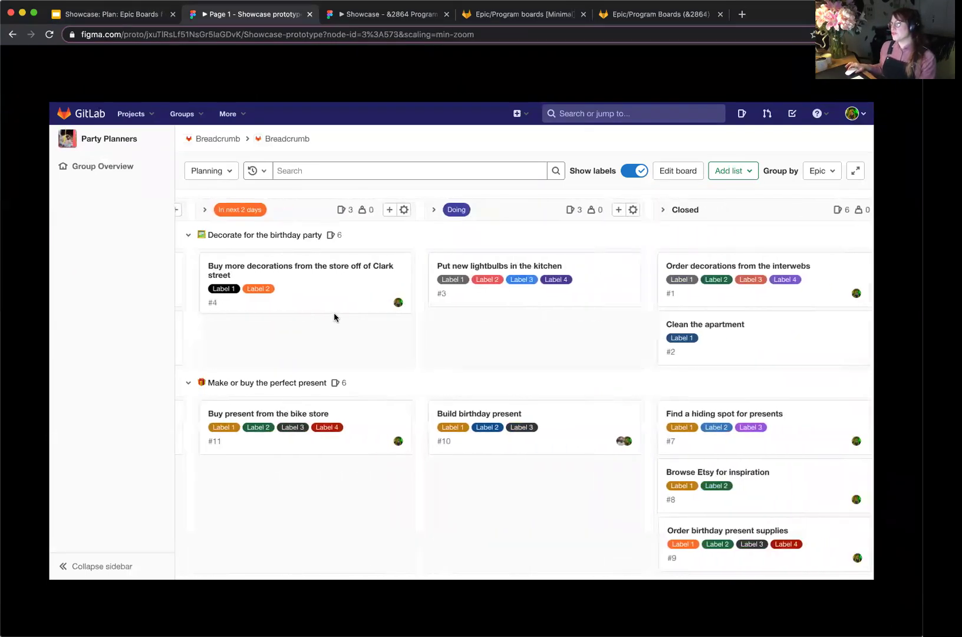
scroll(334, 315, "left", 5)
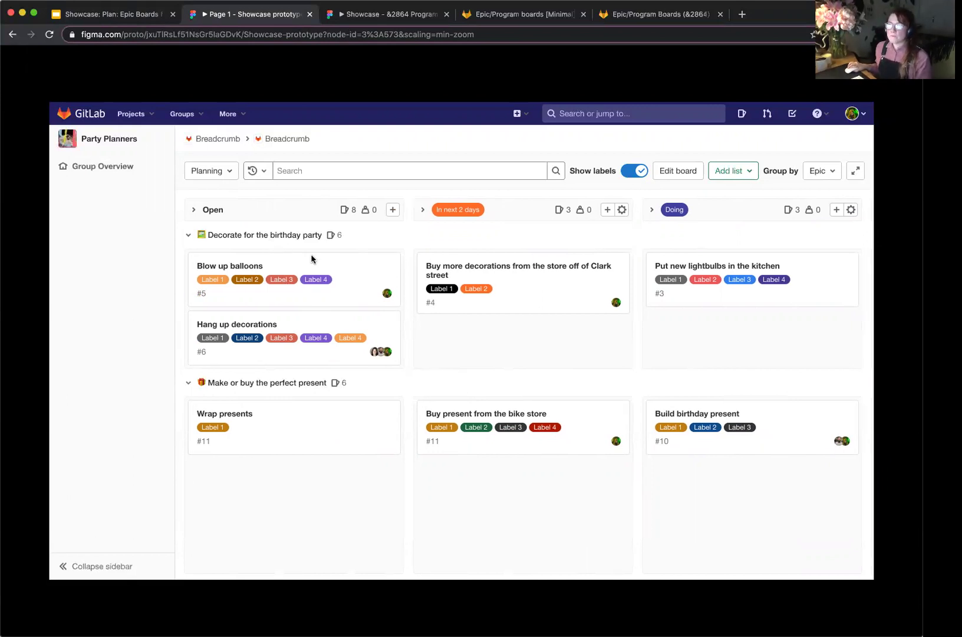
scroll(311, 258, "right", 2)
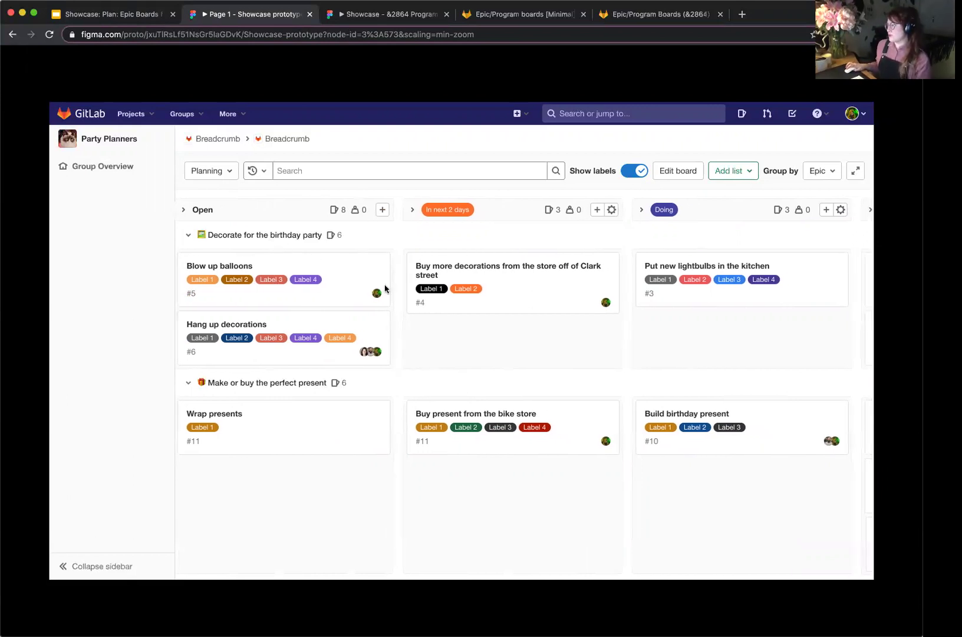
In the Program boards prototype, create the epic board "Party planning team" scoped to the Events team label, with Open and Closed lists shown.
left_click(358, 20)
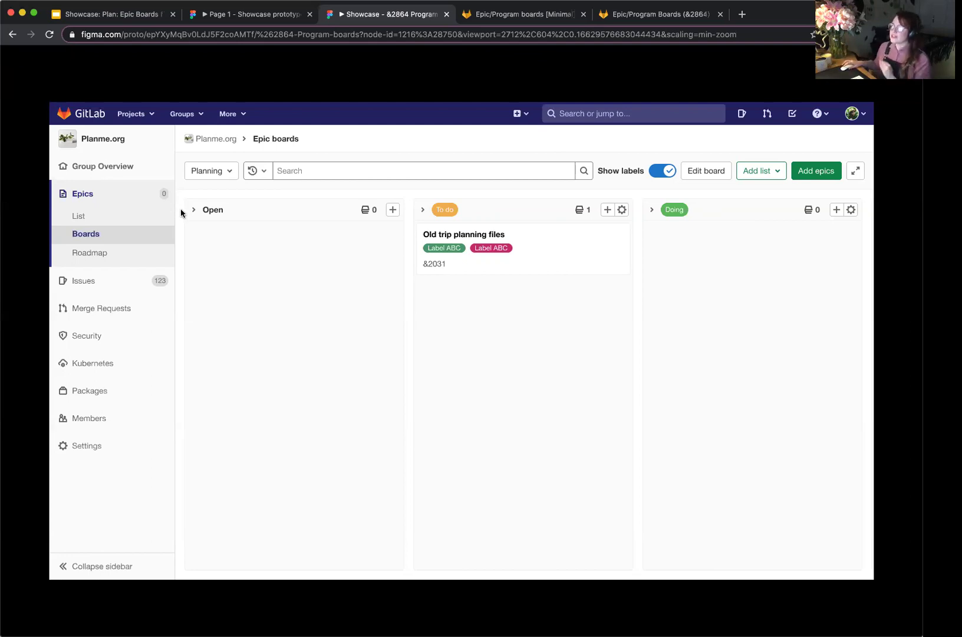
left_click(231, 175)
left_click(526, 248)
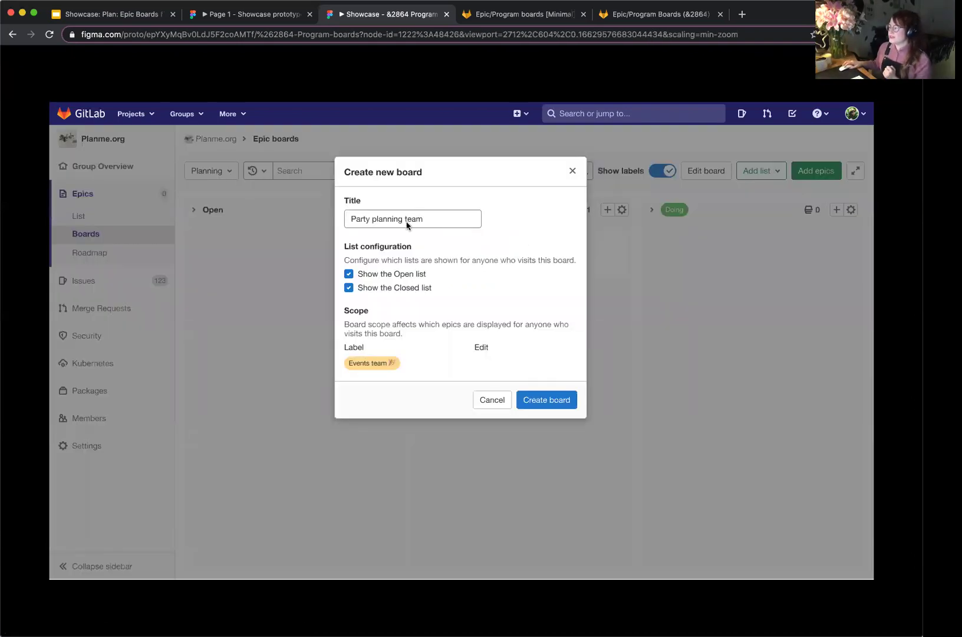
scroll(385, 374, "right", 1)
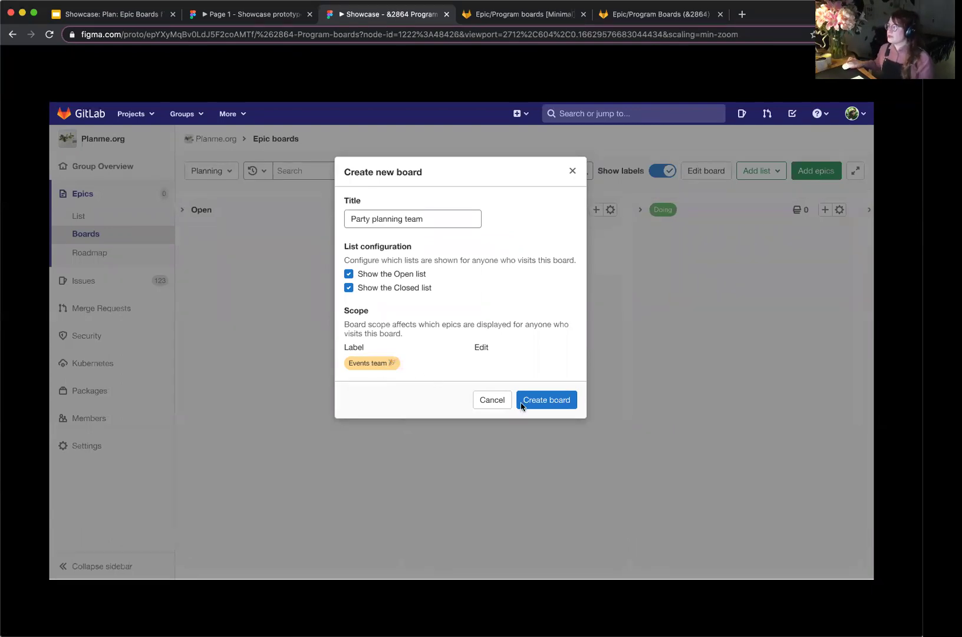
left_click(540, 406)
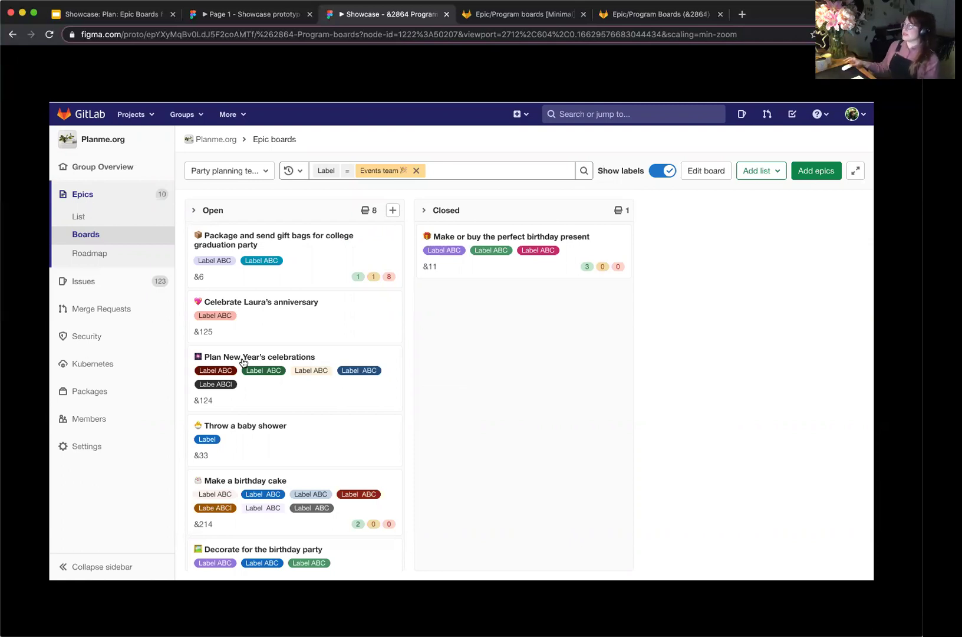
Add a list for the "Step:: Problem validation" label to the Party planning team epic board.
left_click(756, 173)
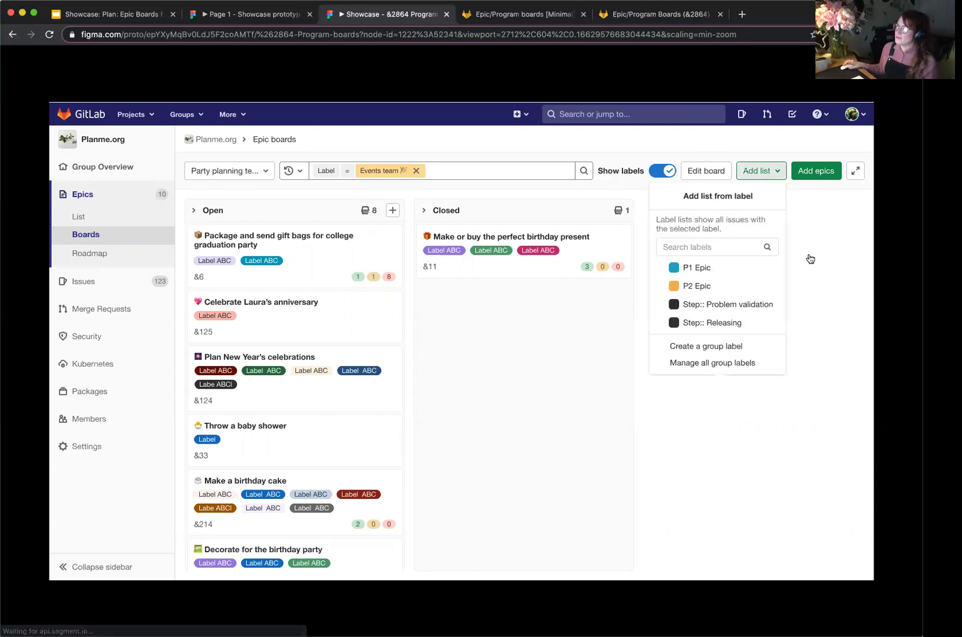
left_click(724, 298)
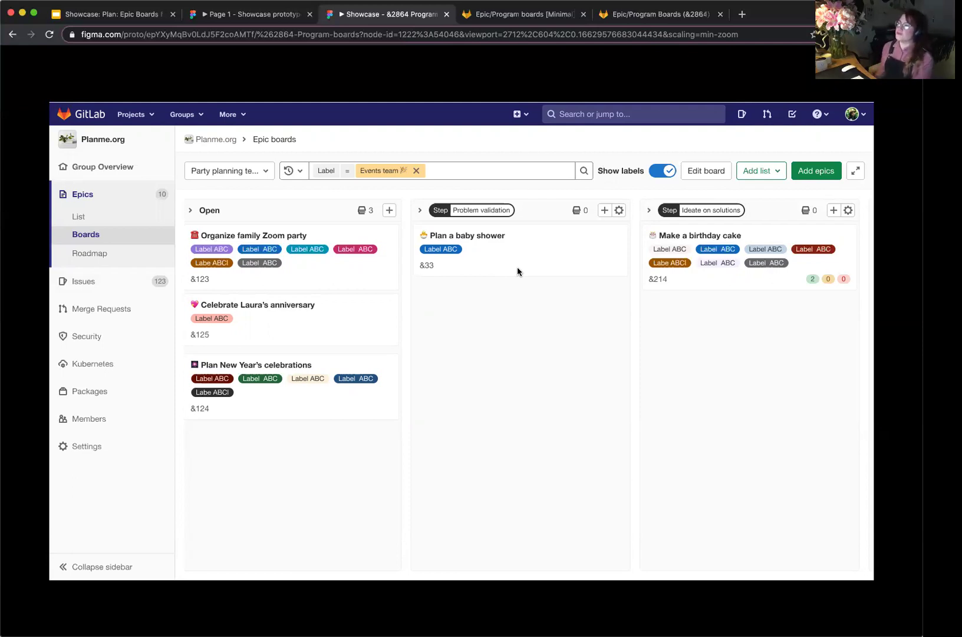
Examine the epics across the board's workflow lists, from Open and Problem validation through Implementing and Releasing.
scroll(518, 267, "right", 7)
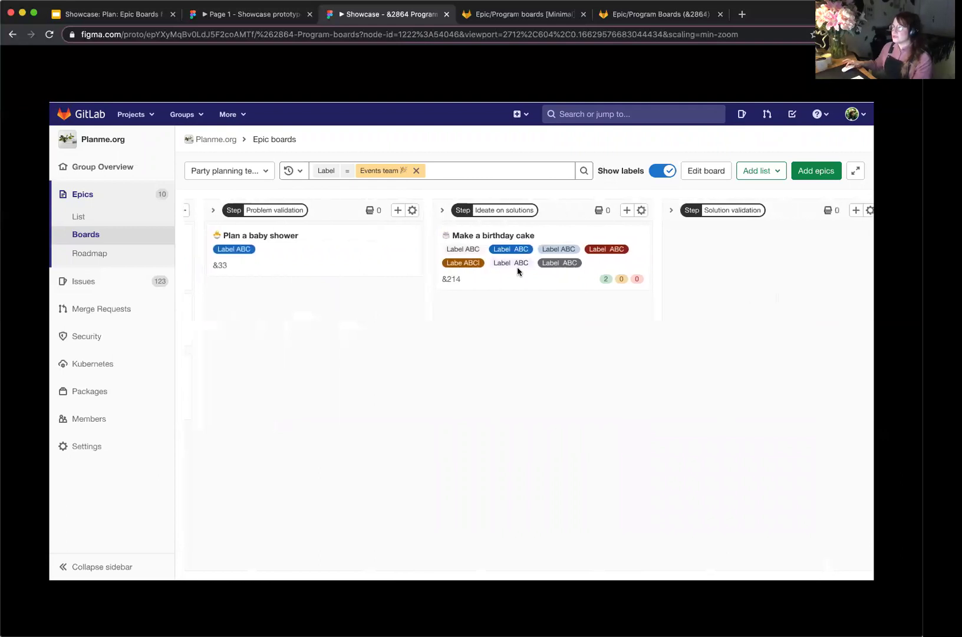
scroll(518, 267, "left", 7)
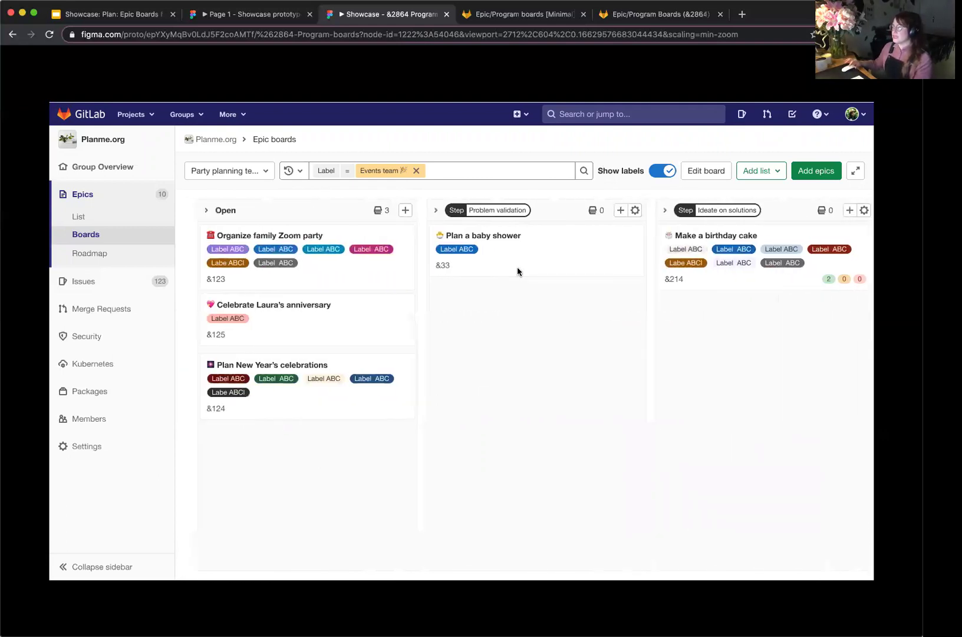
scroll(517, 267, "right", 1)
scroll(517, 267, "left", 1)
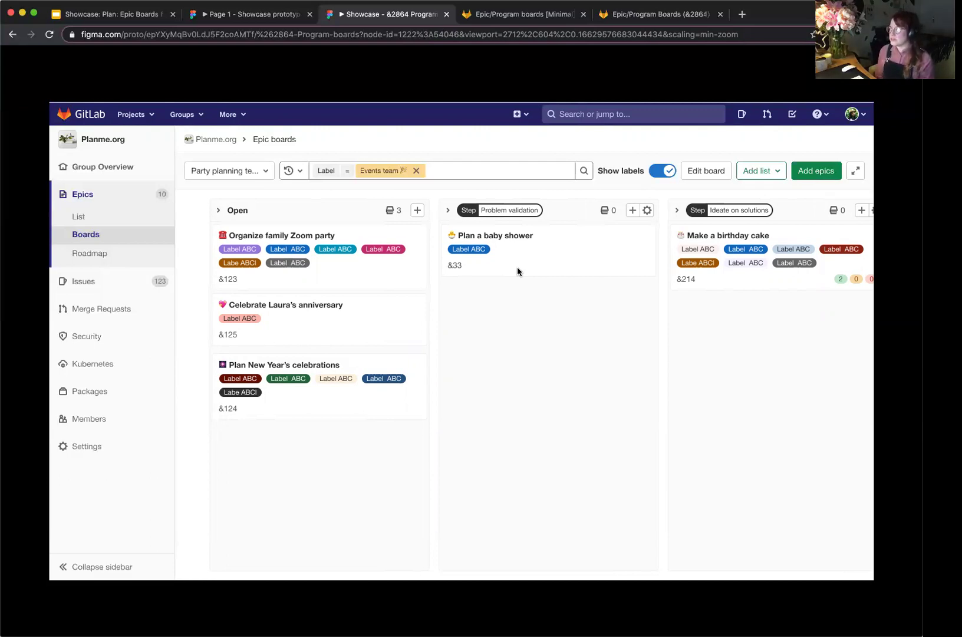
scroll(517, 272, "right", 5)
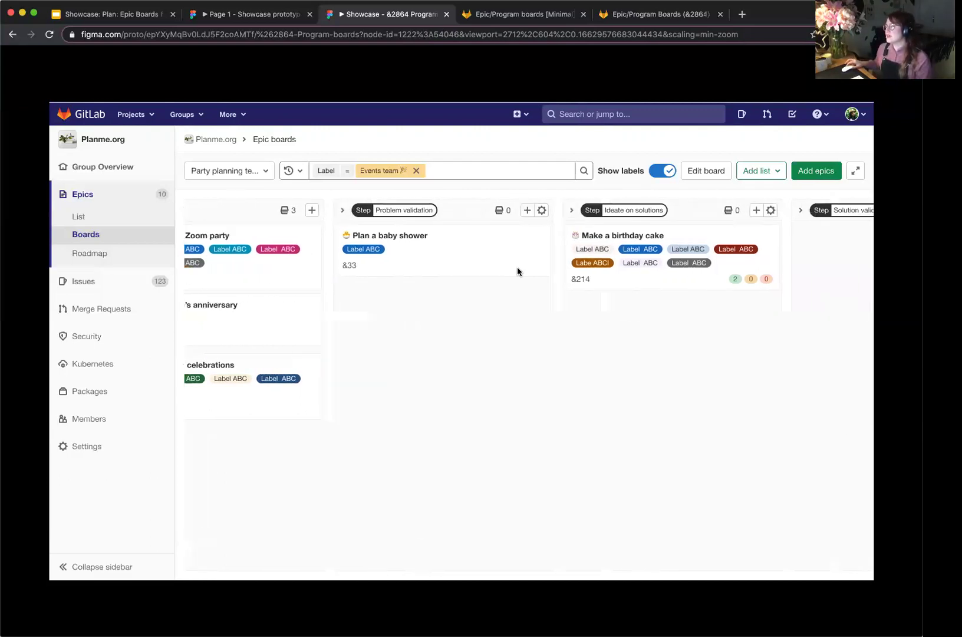
scroll(517, 270, "right", 4)
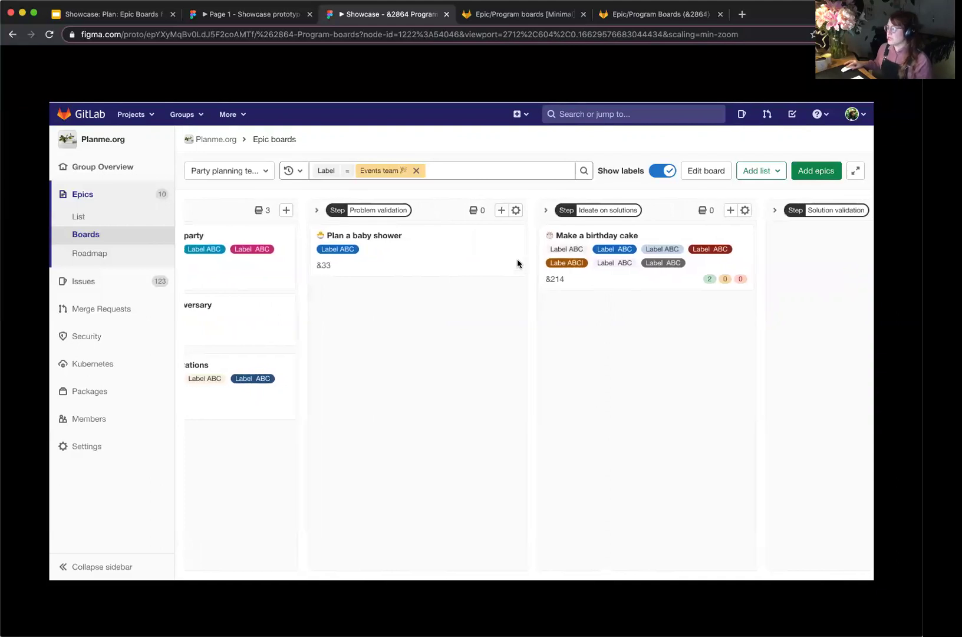
scroll(517, 264, "left", 3)
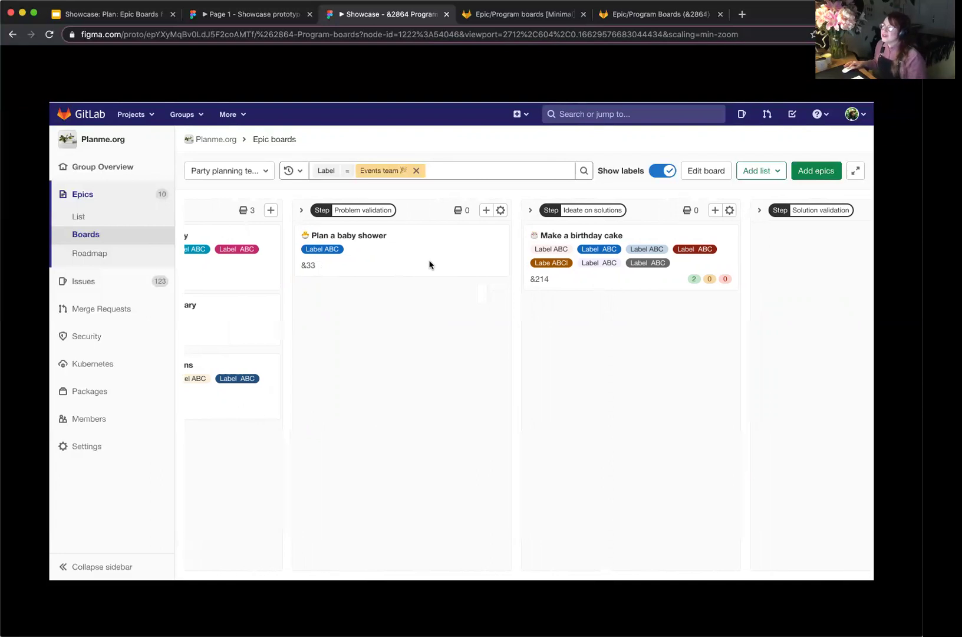
scroll(430, 263, "left", 1)
scroll(378, 265, "right", 1)
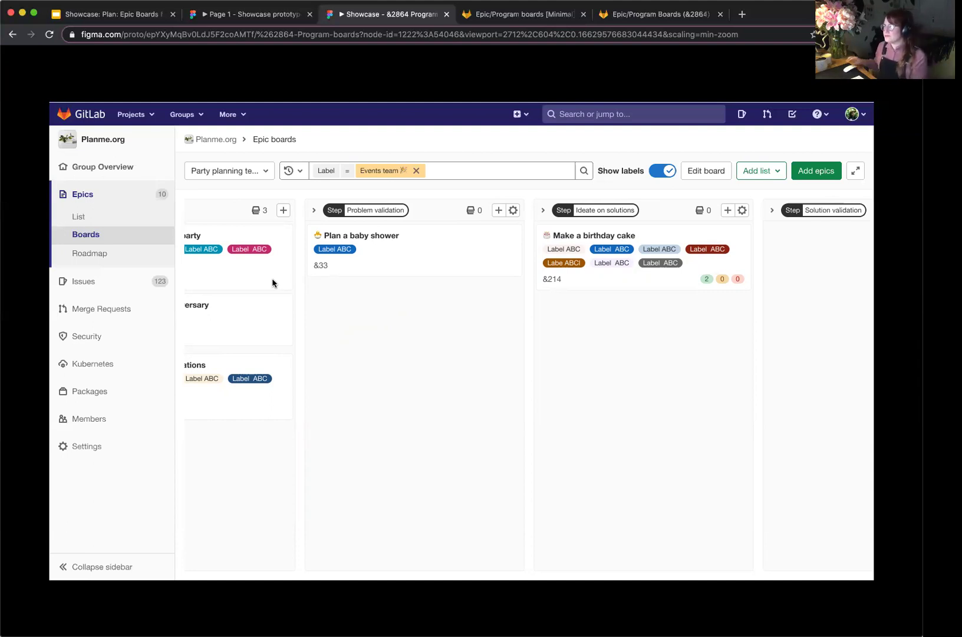
scroll(303, 286, "right", 2)
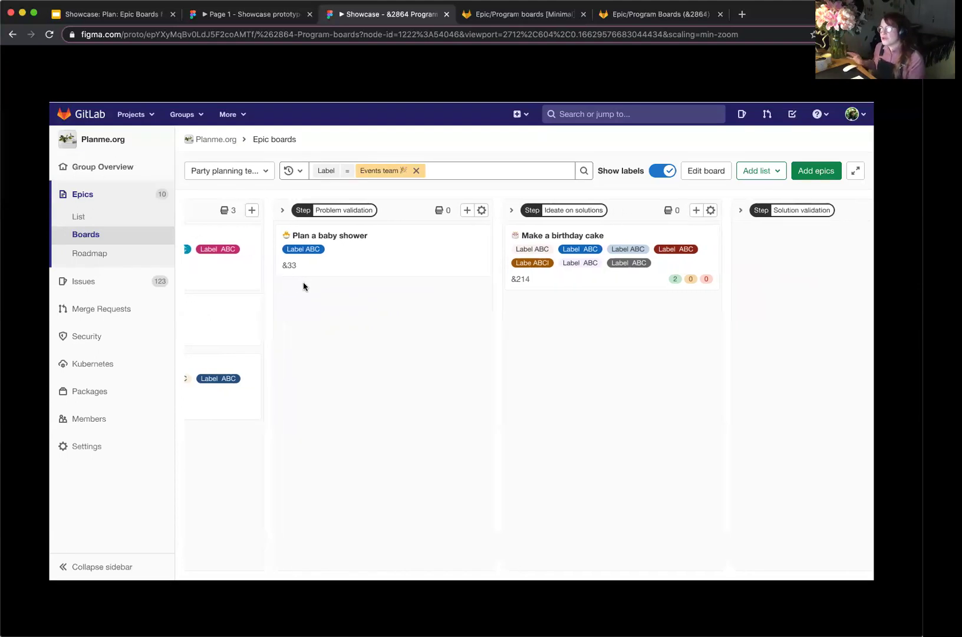
scroll(303, 286, "right", 5)
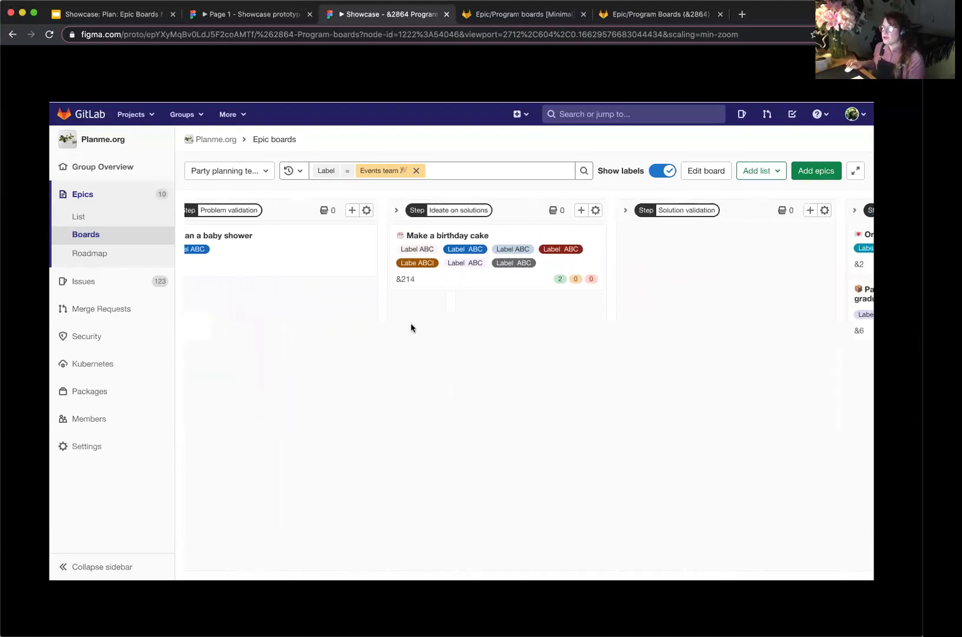
scroll(412, 328, "left", 1)
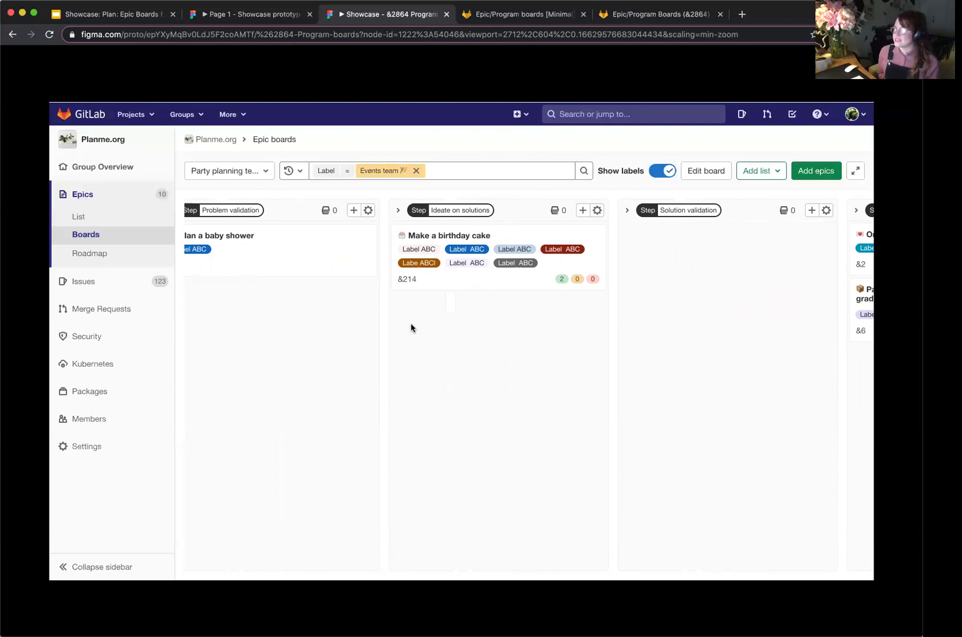
scroll(411, 328, "right", 5)
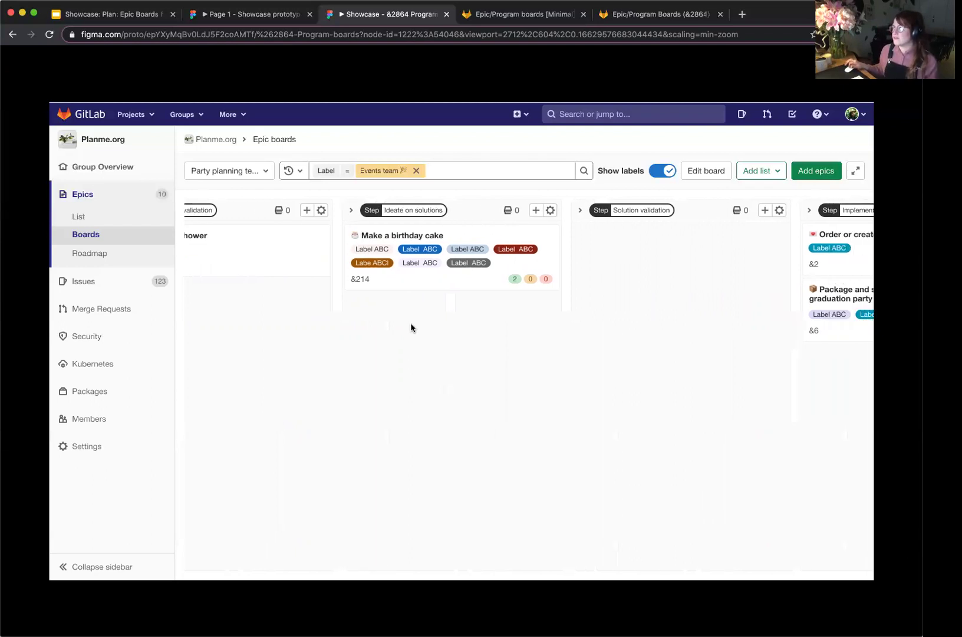
scroll(411, 327, "right", 3)
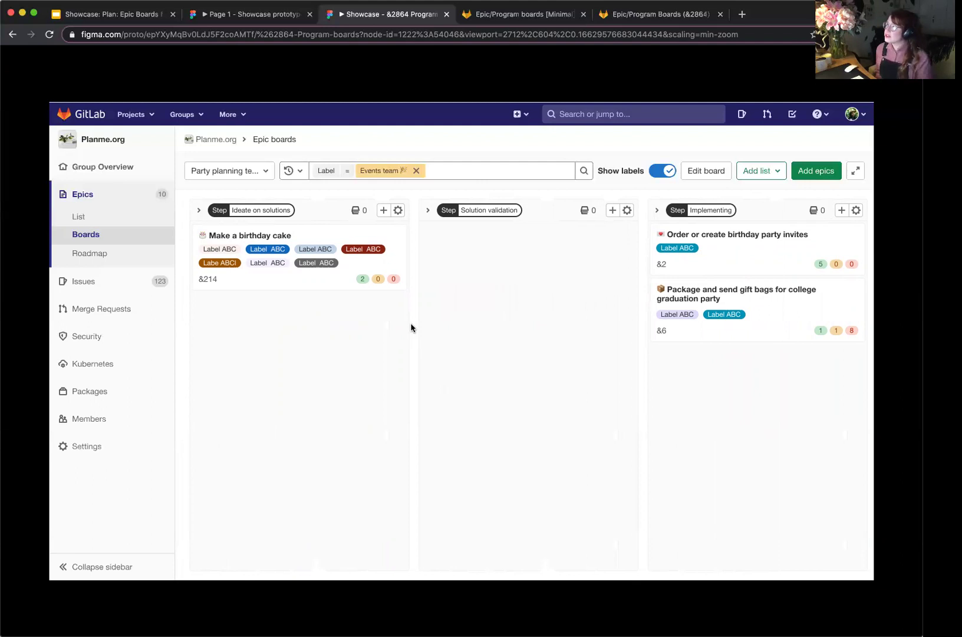
scroll(411, 328, "right", 3)
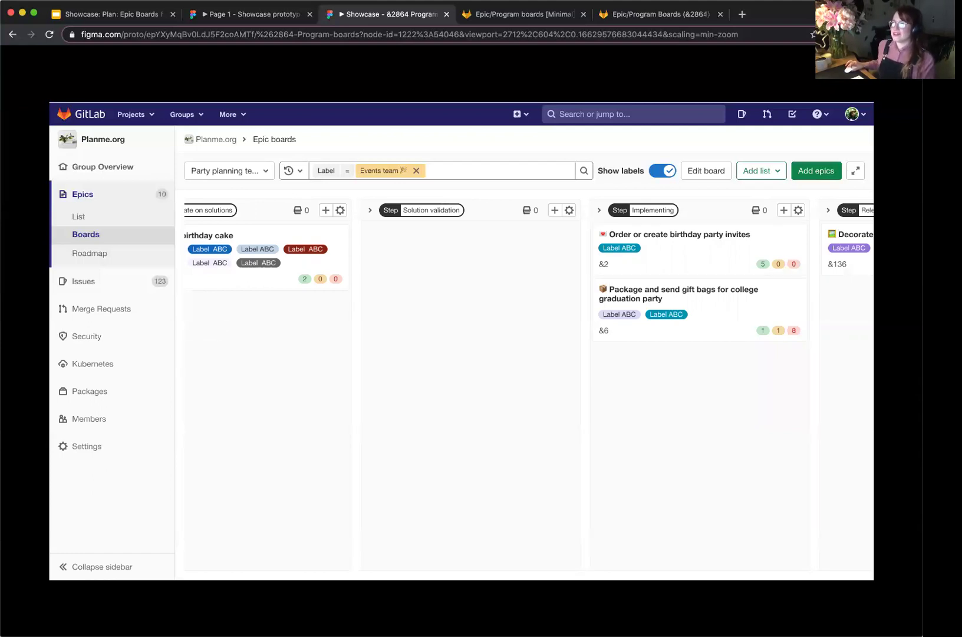
scroll(649, 513, "right", 5)
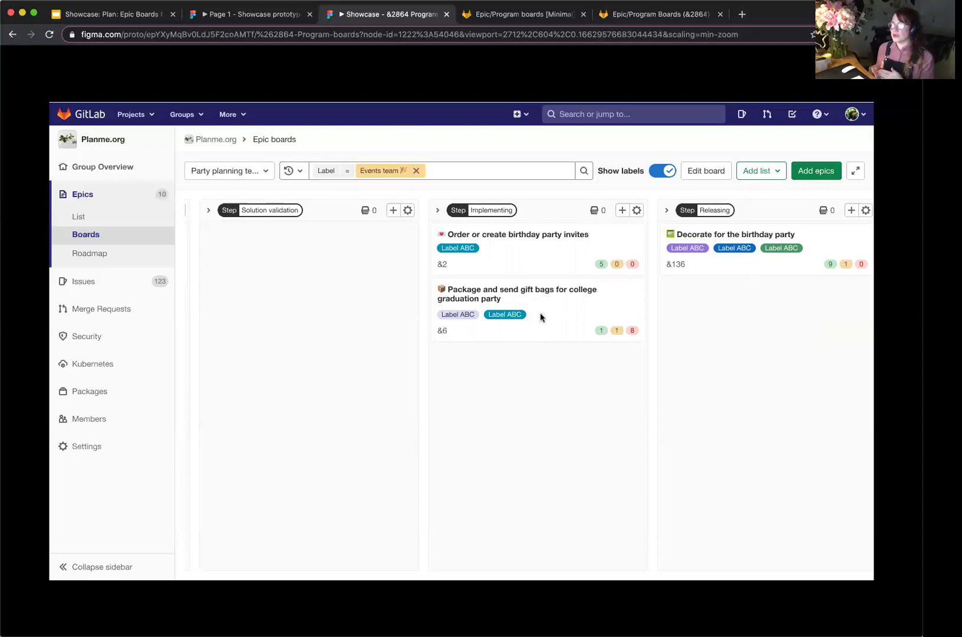
Return to the Showcase prototype's issue board and review the issues in the "Decorate for the birthday party" epic swimlane.
left_click(259, 14)
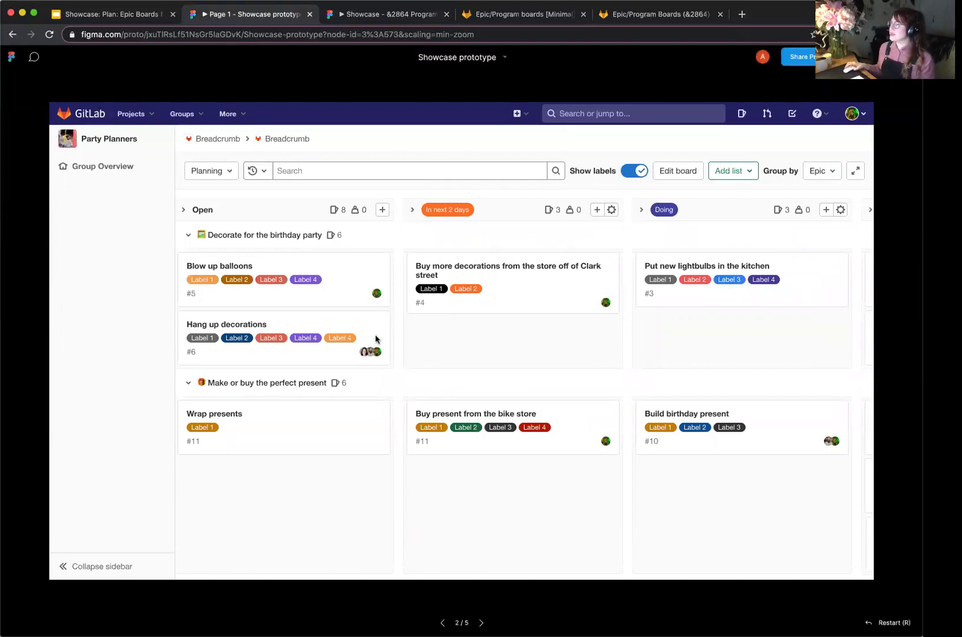
scroll(376, 347, "right", 5)
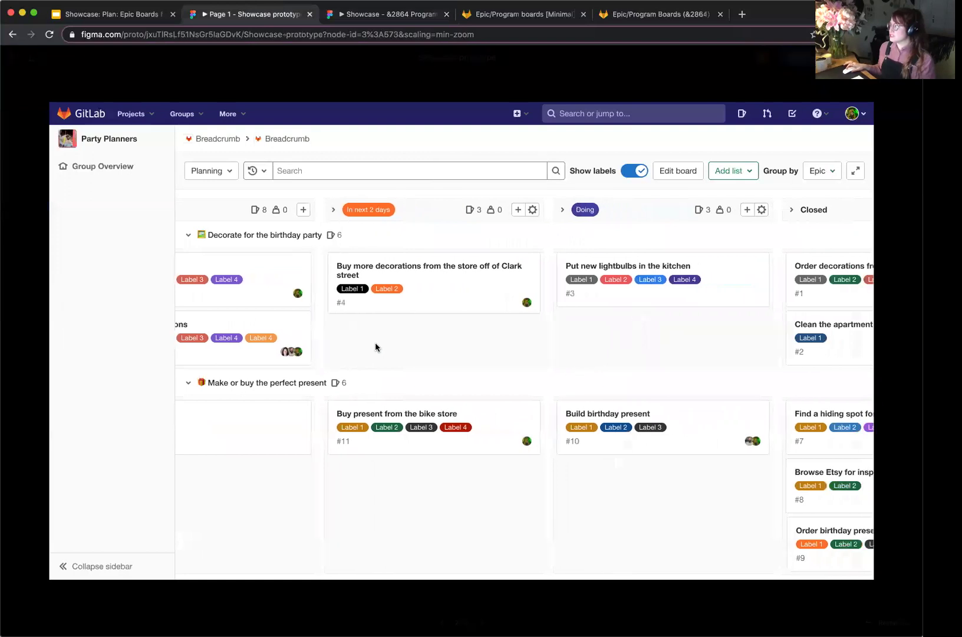
scroll(376, 347, "left", 5)
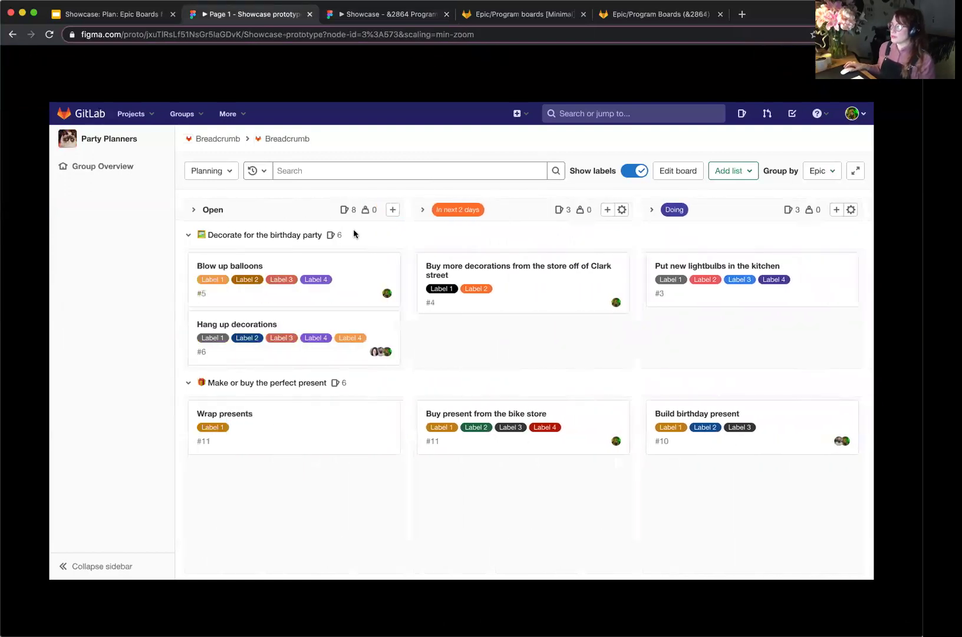
left_click(294, 254)
Go back to the Party planning team epic board and examine the epics in the Implementing, Releasing and Closed lists.
left_click(383, 15)
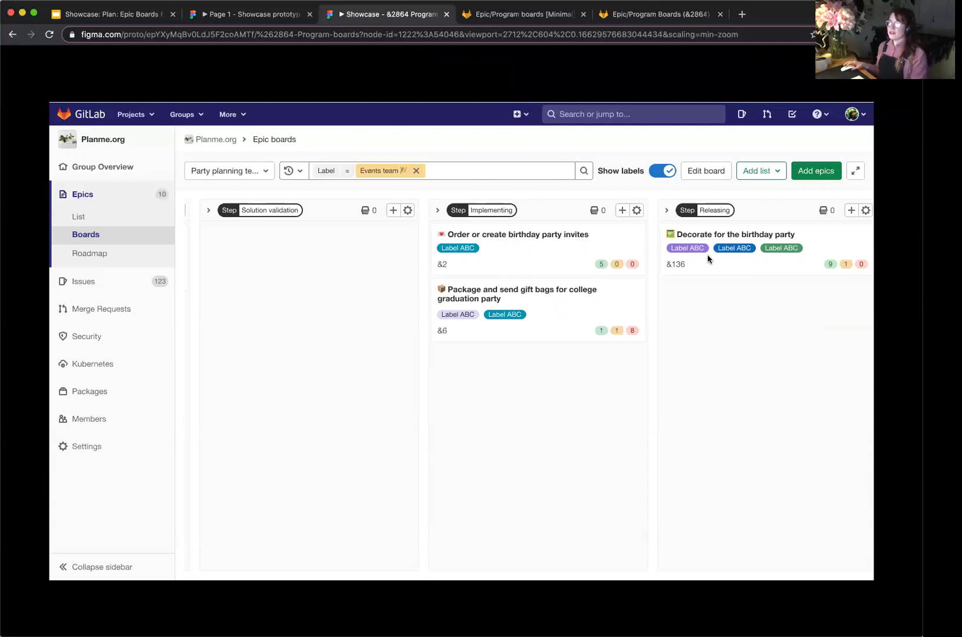
scroll(420, 333, "right", 2)
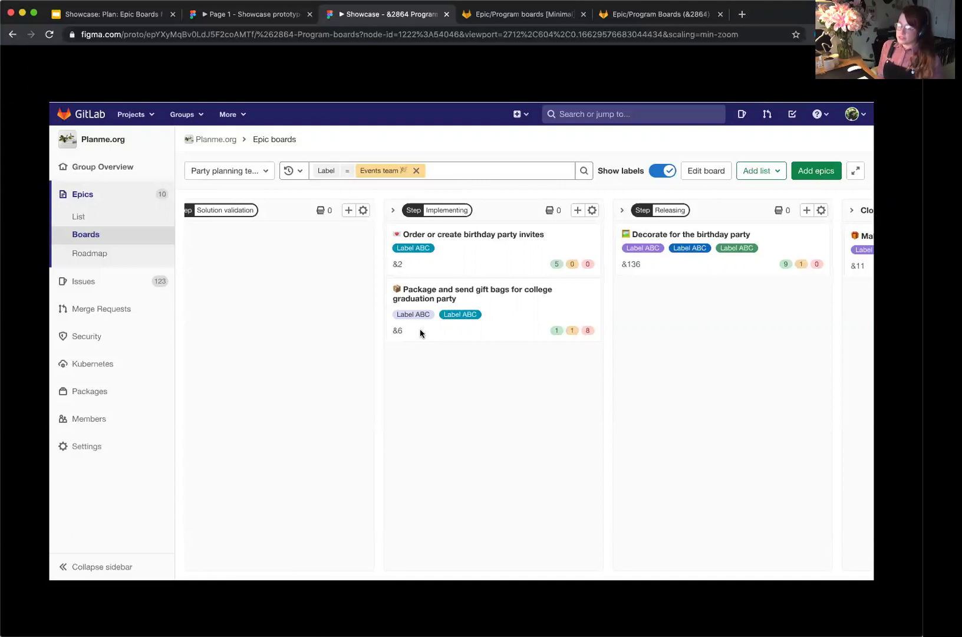
scroll(369, 412, "left", 2)
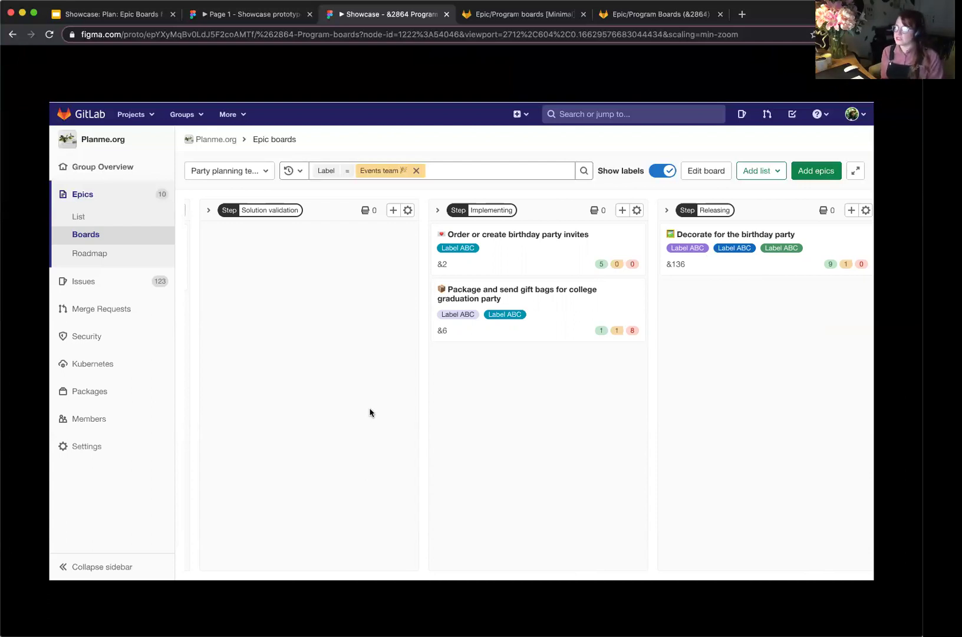
scroll(370, 412, "right", 5)
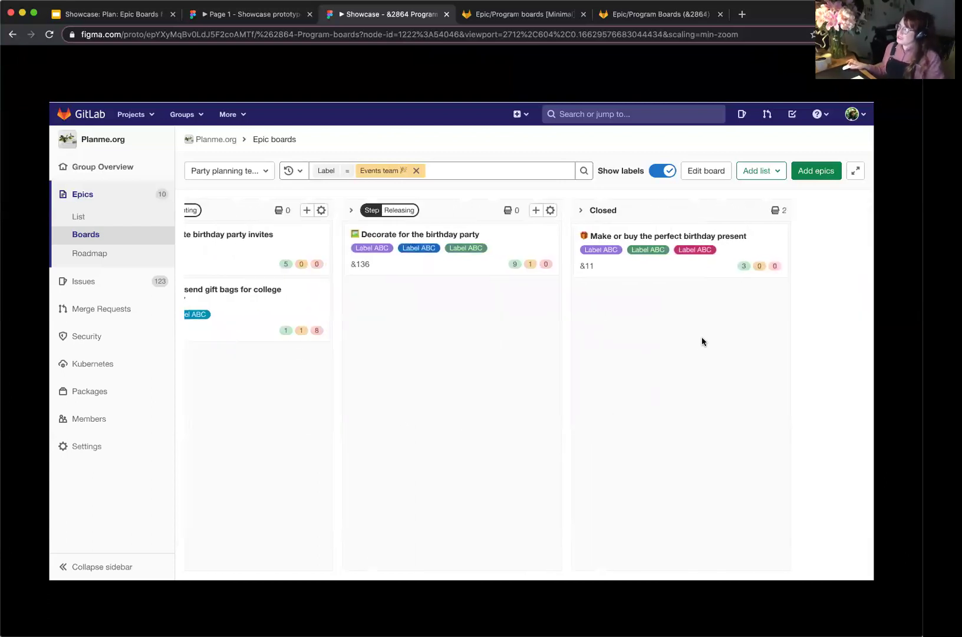
scroll(703, 342, "left", 3)
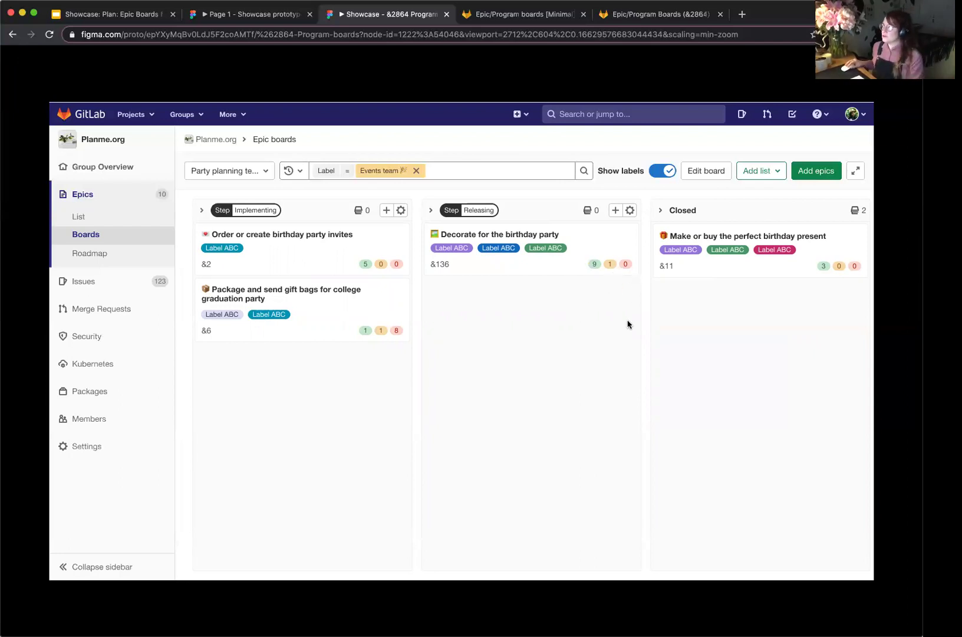
Compare the epics in the Party planning team board's lists, from Problem validation through Implementing, Releasing and Closed.
scroll(637, 285, "left", 2)
scroll(636, 289, "left", 10)
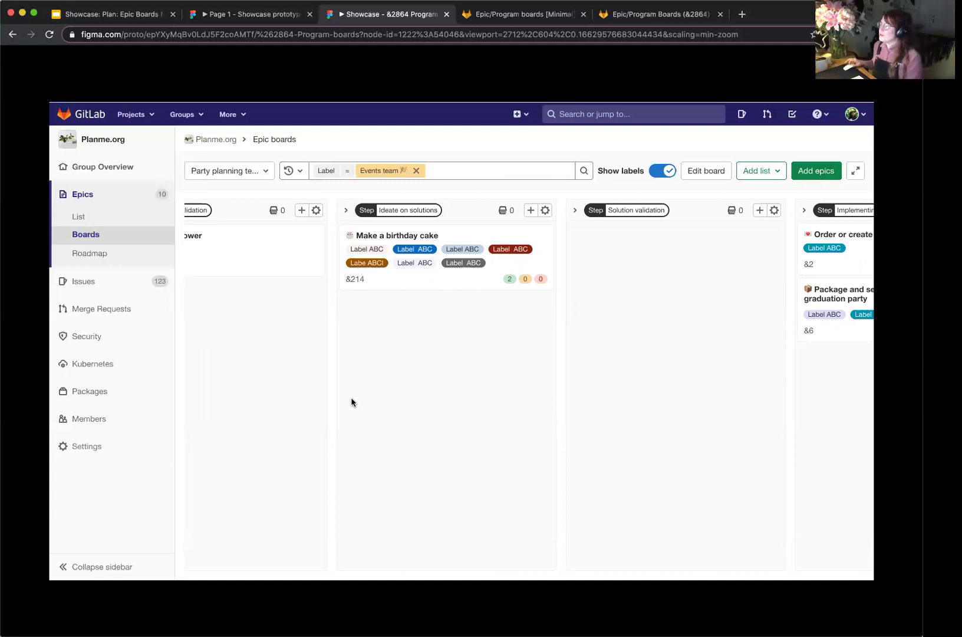
scroll(351, 397, "right", 10)
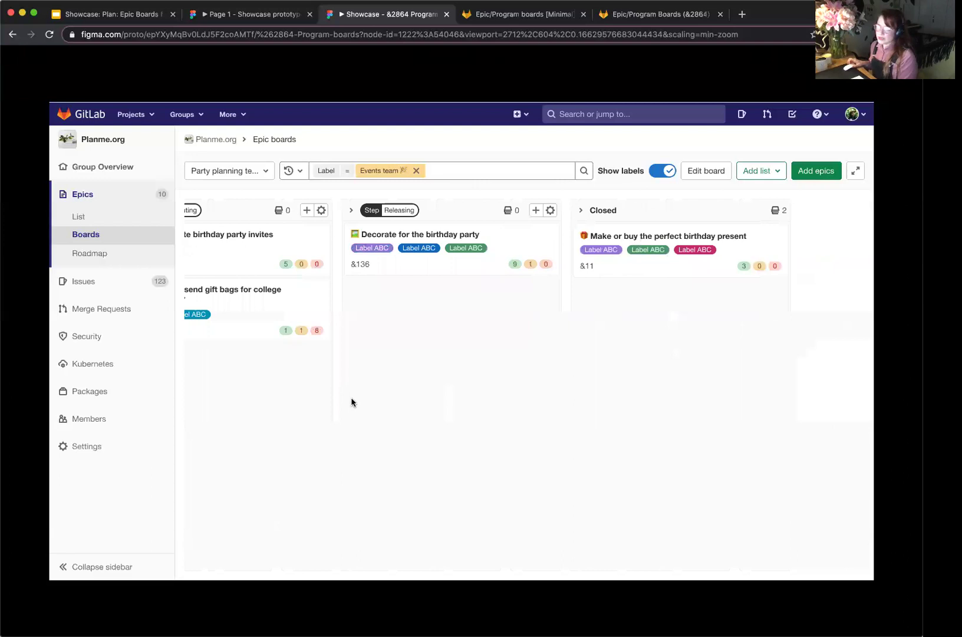
scroll(404, 391, "left", 5)
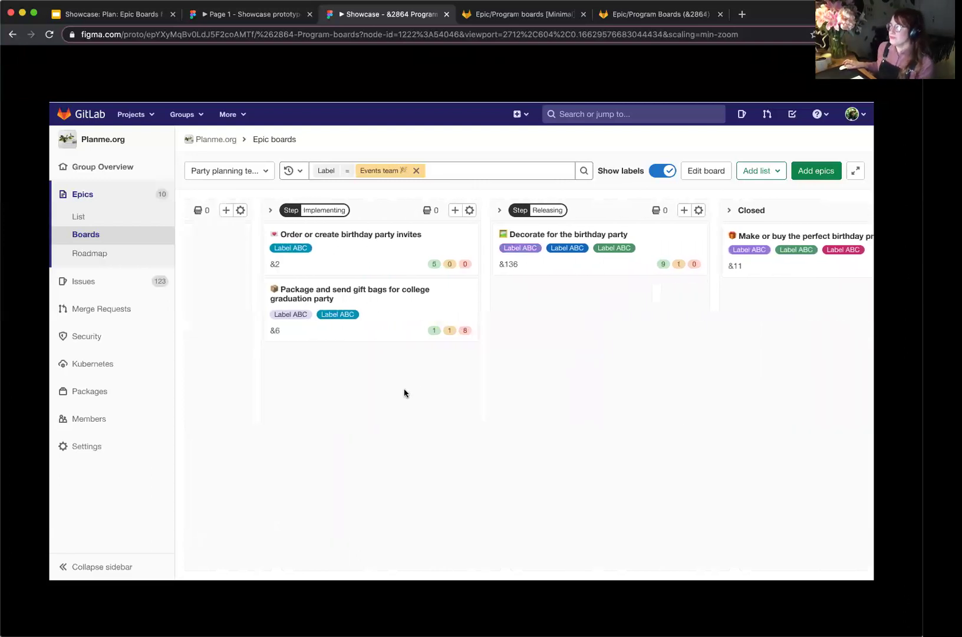
scroll(404, 391, "left", 6)
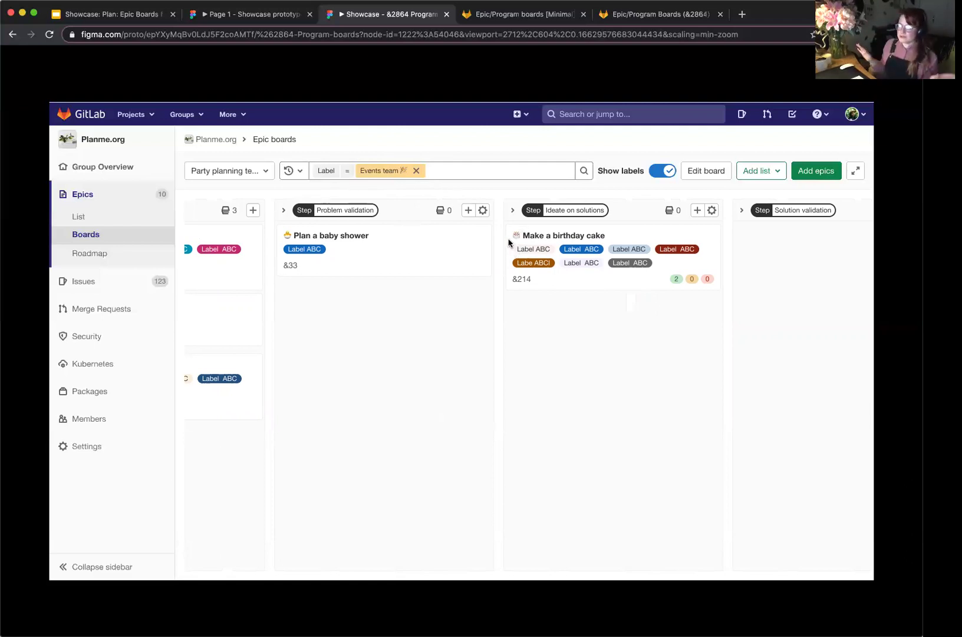
Switch to the Planme.org team epic board and examine the epics across its lists, from Open through Implementing.
left_click(241, 172)
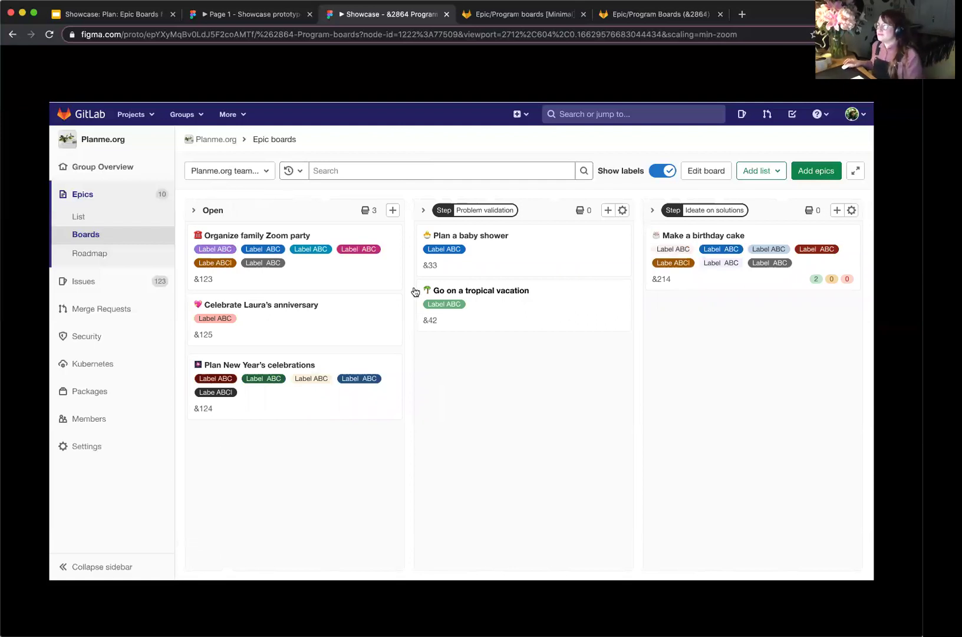
scroll(617, 262, "right", 5)
scroll(617, 262, "right", 10)
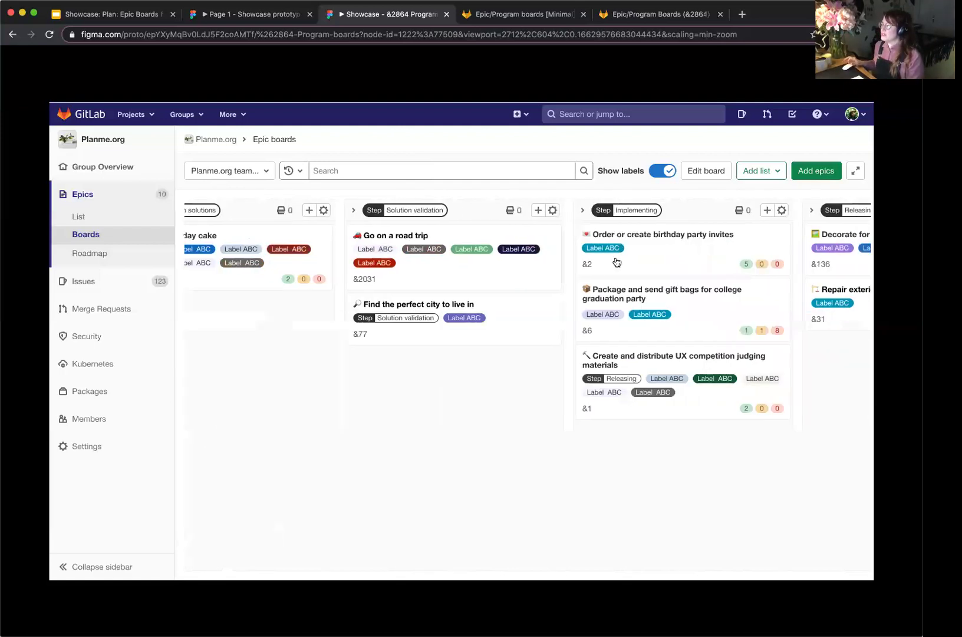
scroll(616, 262, "left", 7)
scroll(617, 262, "left", 2)
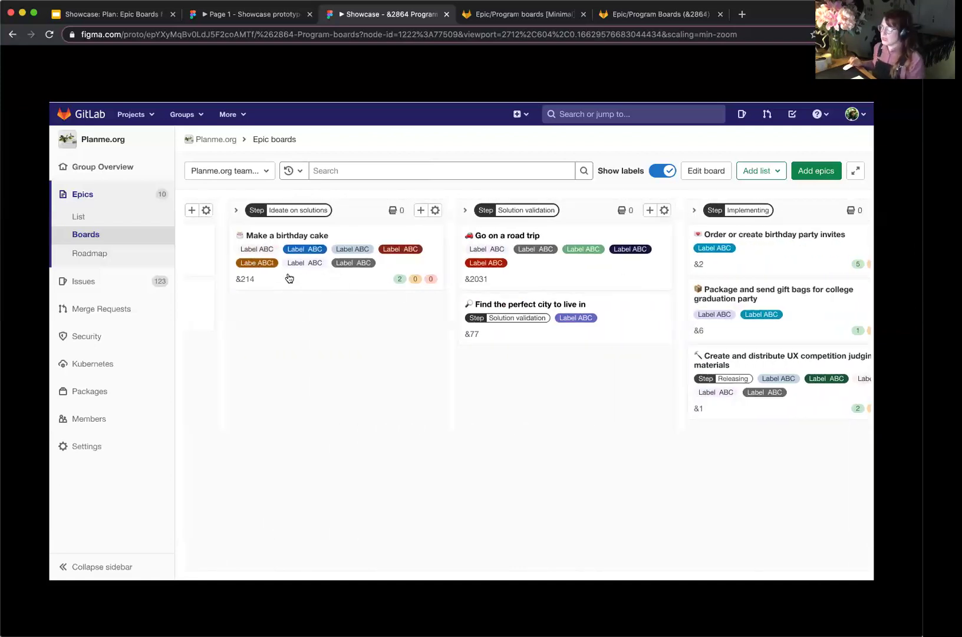
scroll(289, 278, "right", 2)
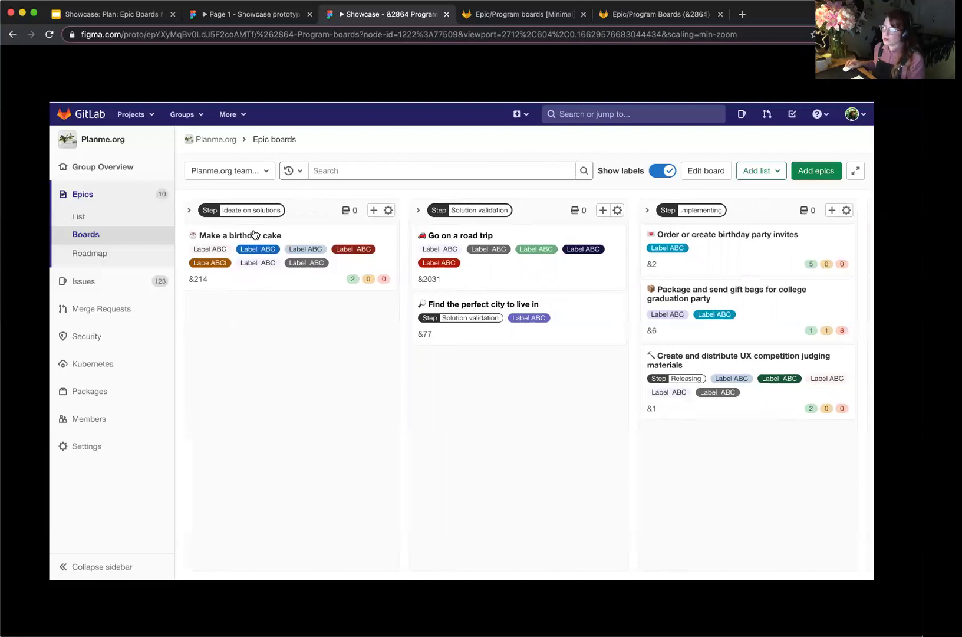
scroll(358, 255, "right", 10)
scroll(358, 254, "left", 10)
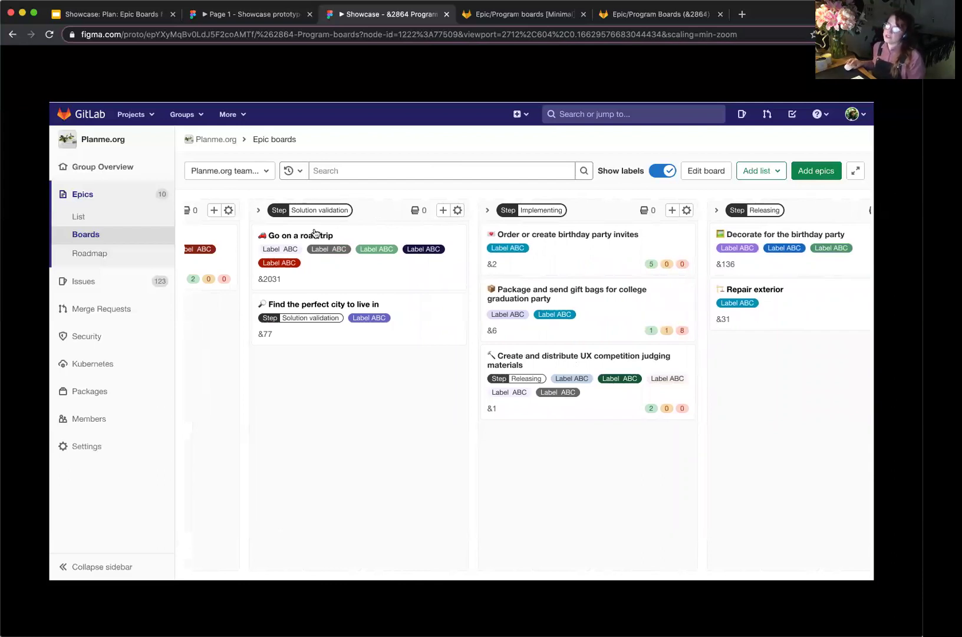
Examine the Planme.org team board's Solution validation, Implementing, Releasing and Closed lists and the labels on their epics.
scroll(369, 254, "right", 10)
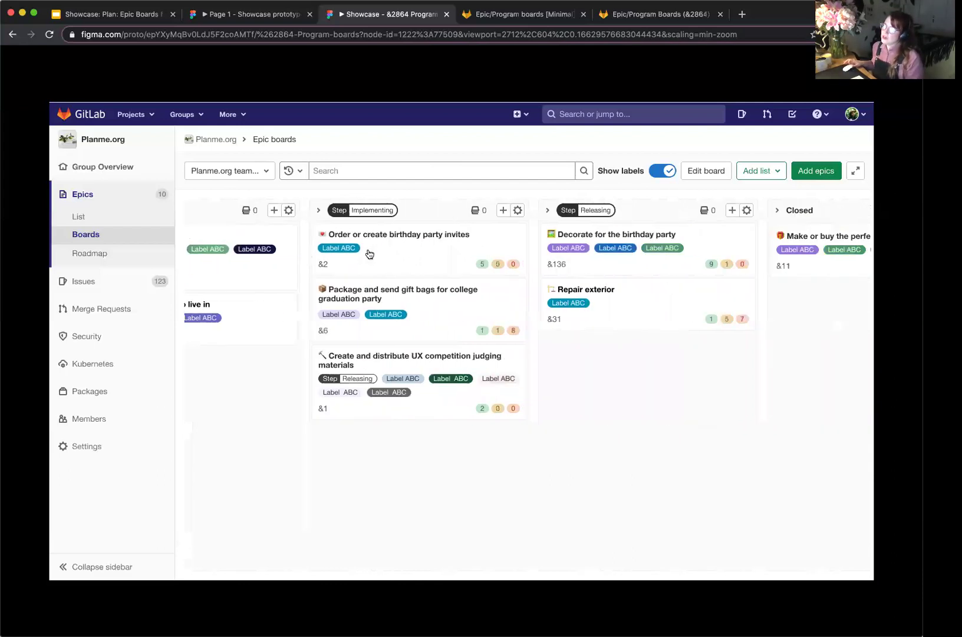
scroll(616, 267, "left", 7)
scroll(430, 280, "left", 2)
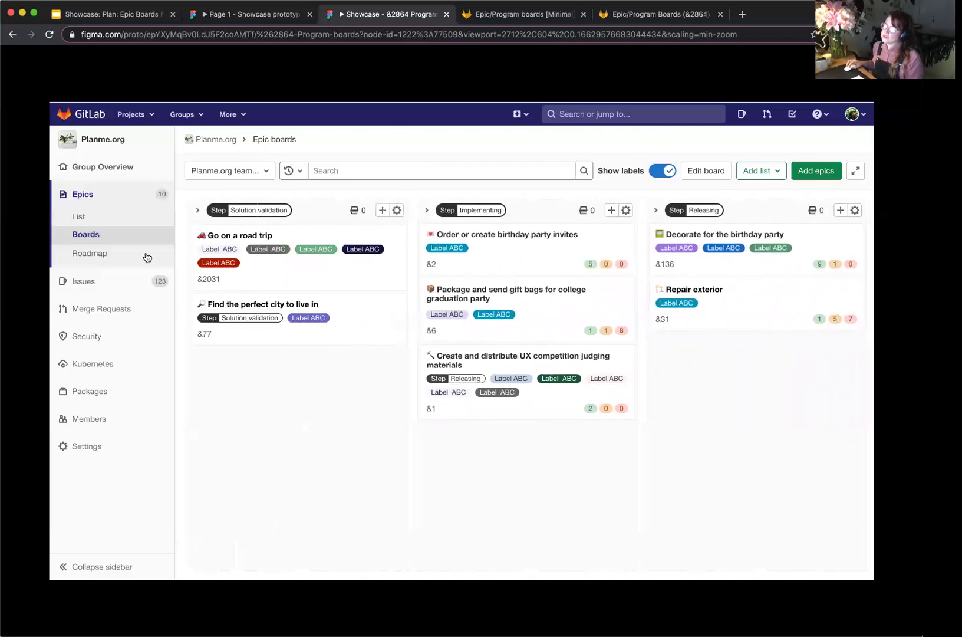
scroll(486, 269, "right", 8)
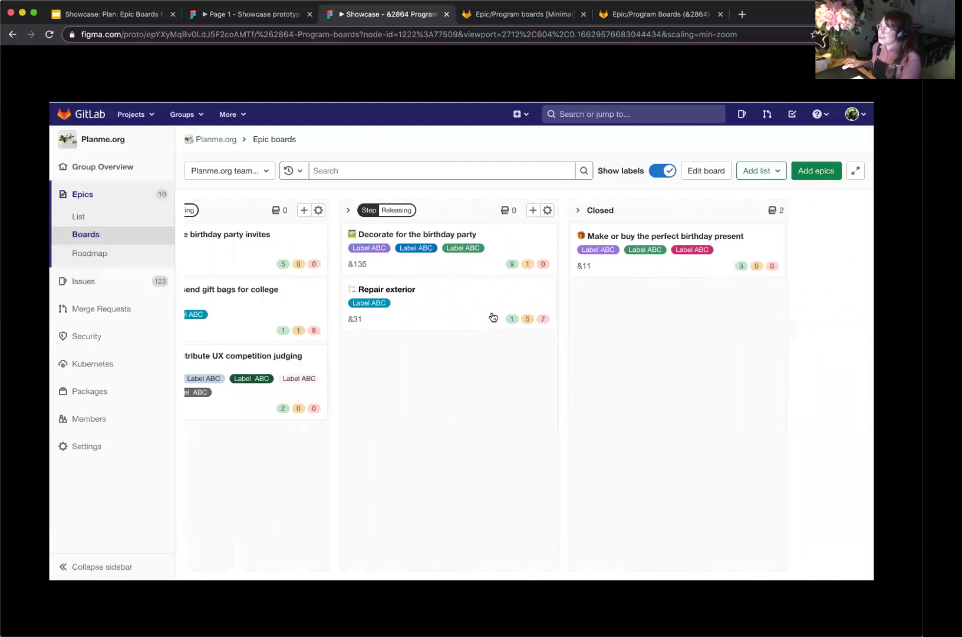
scroll(494, 318, "left", 8)
scroll(498, 316, "left", 3)
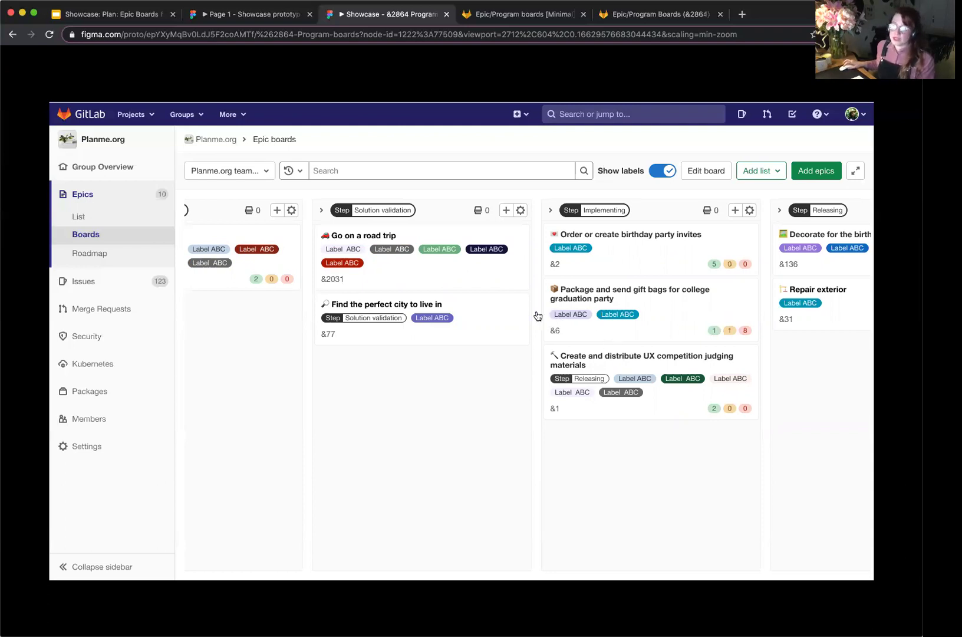
scroll(331, 239, "right", 4)
scroll(331, 239, "left", 3)
scroll(331, 239, "left", 3)
scroll(331, 239, "right", 3)
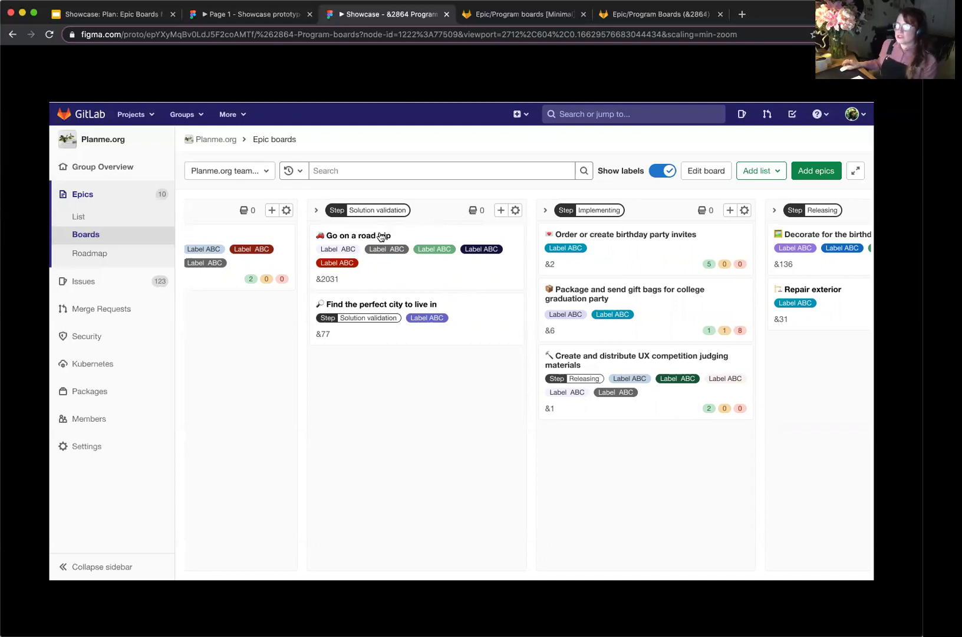
Switch to the cross-team epic board and review the epics in its Events, Trip planning and Household management team lists.
left_click(211, 175)
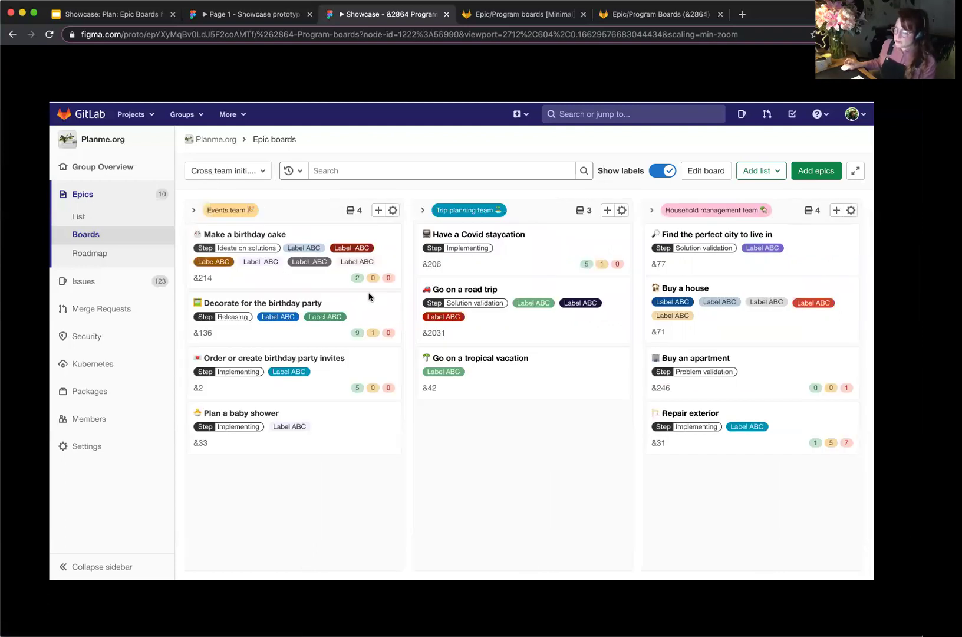
scroll(370, 296, "right", 3)
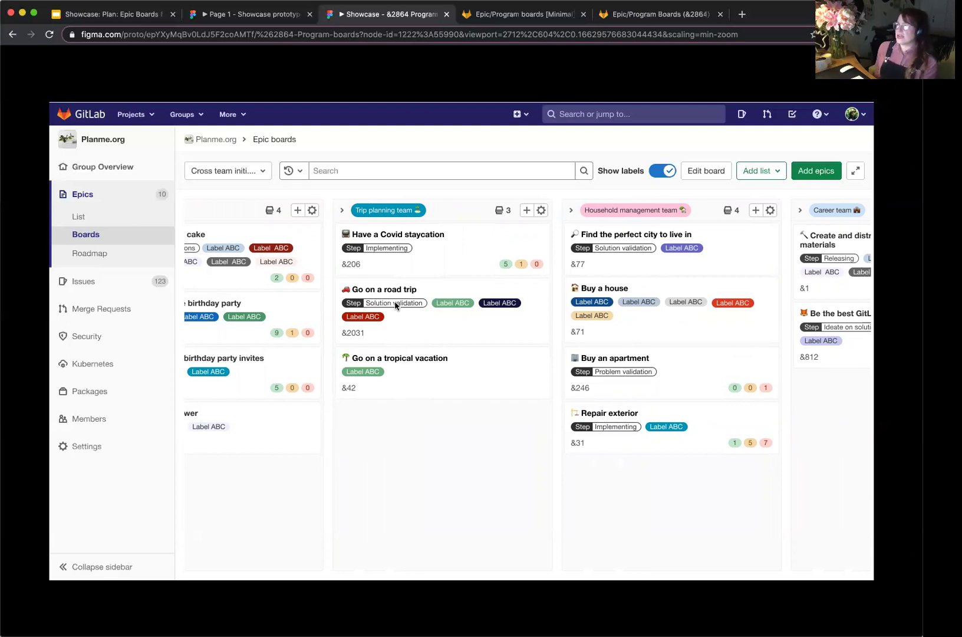
Set the work in progress limit of the Trip planning team list to 1.
scroll(470, 230, "right", 3)
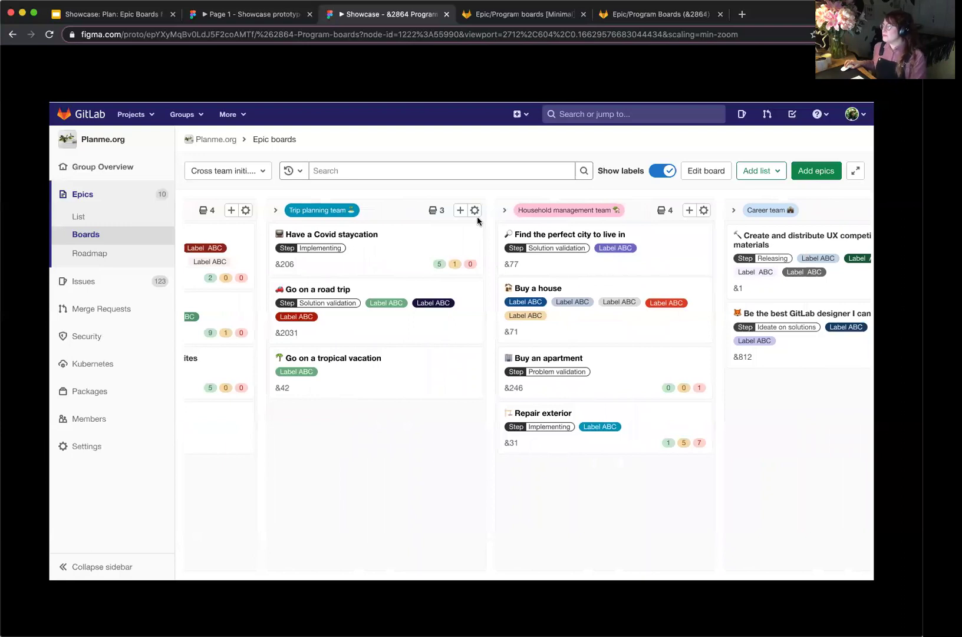
left_click(476, 214)
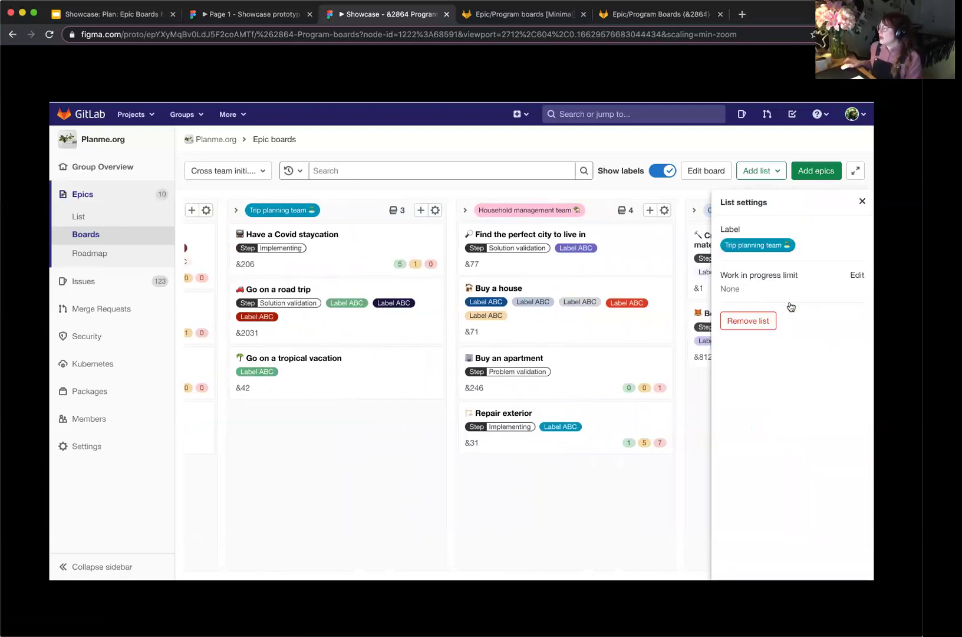
left_click(812, 275)
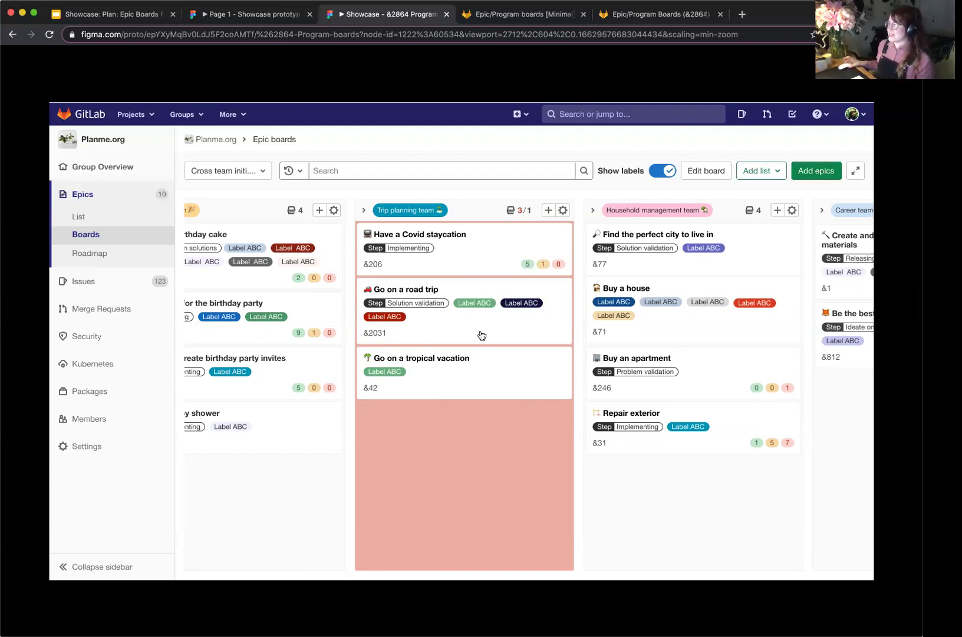
Move the "Have a Covid staycation" epic to the end of the Trip planning team list.
scroll(481, 329, "right", 5)
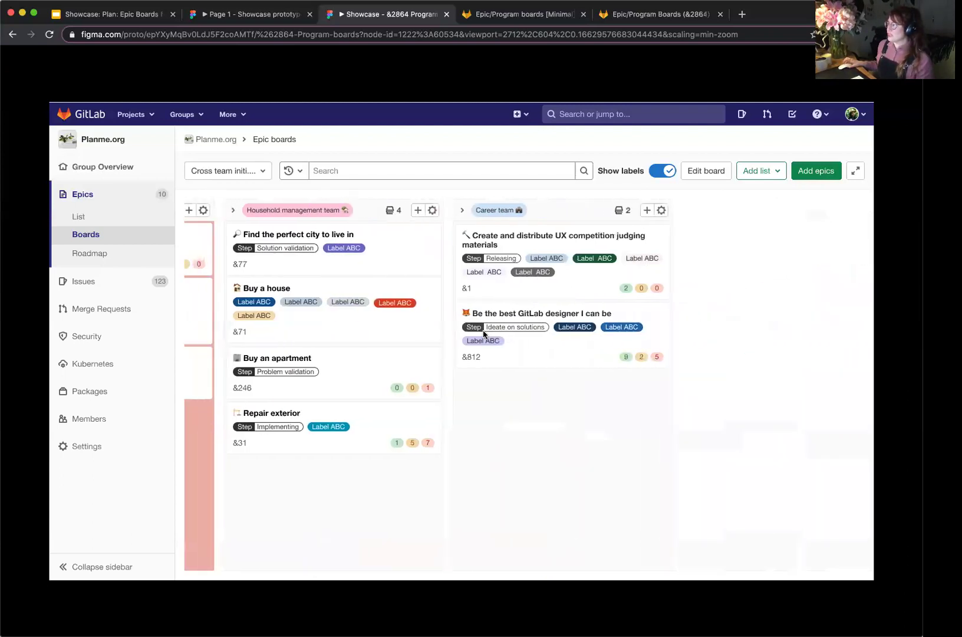
scroll(480, 329, "left", 4)
scroll(486, 335, "left", 3)
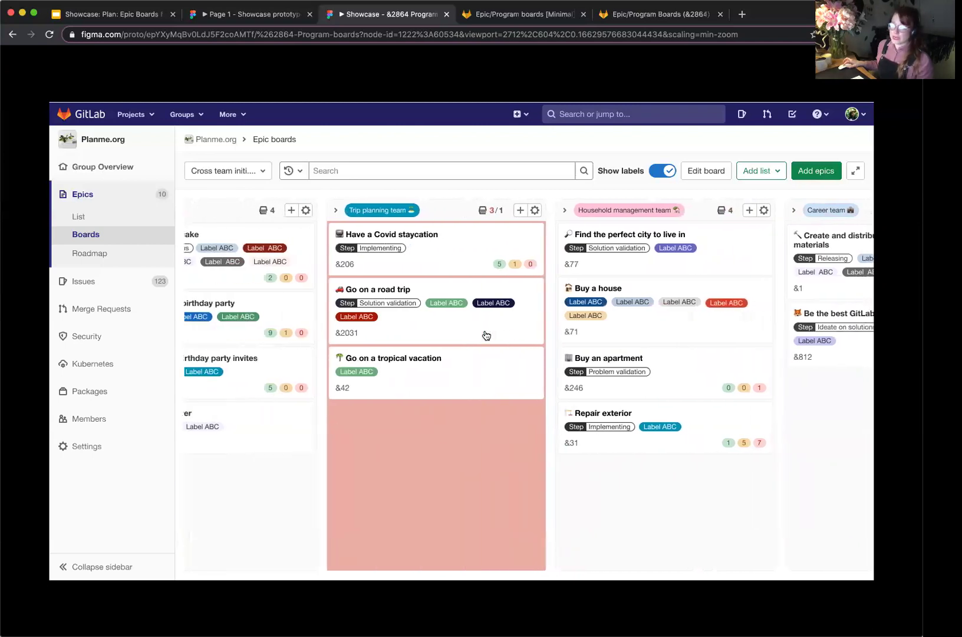
scroll(486, 336, "right", 1)
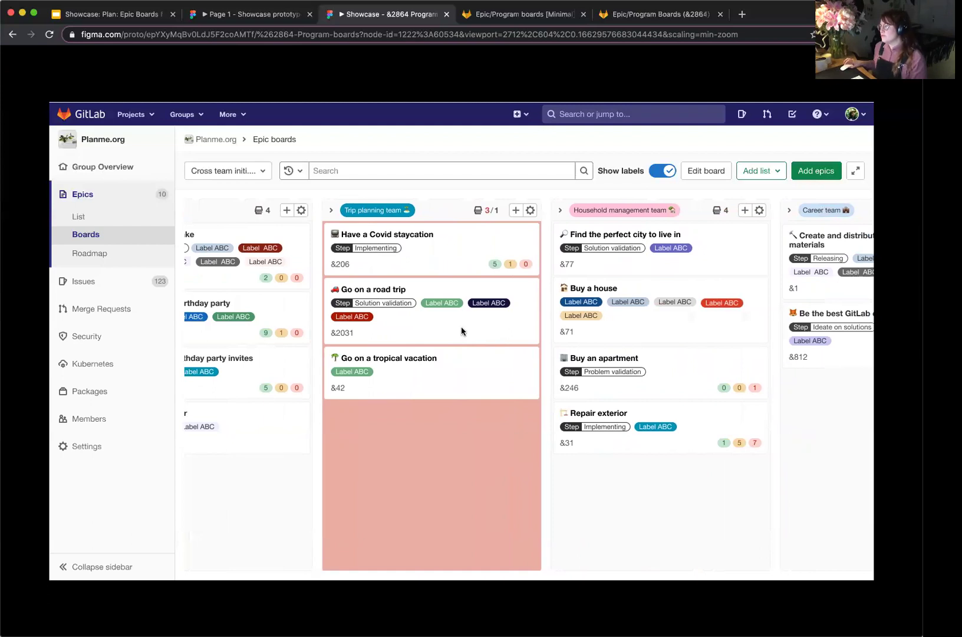
left_click(461, 326)
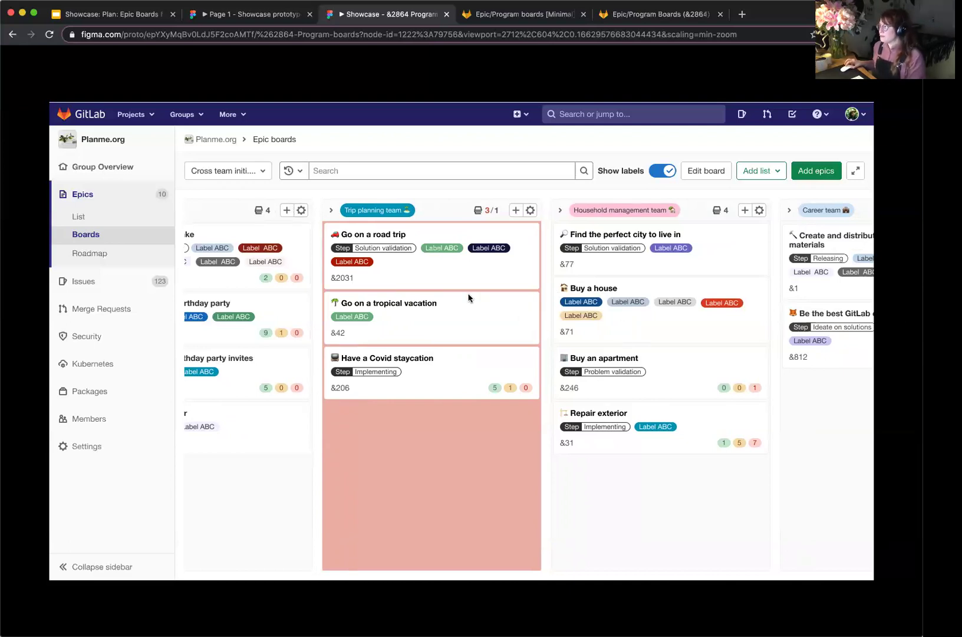
Create a "Repair interior" epic in the Household management team list, under the Planme.org group.
scroll(468, 296, "right", 5)
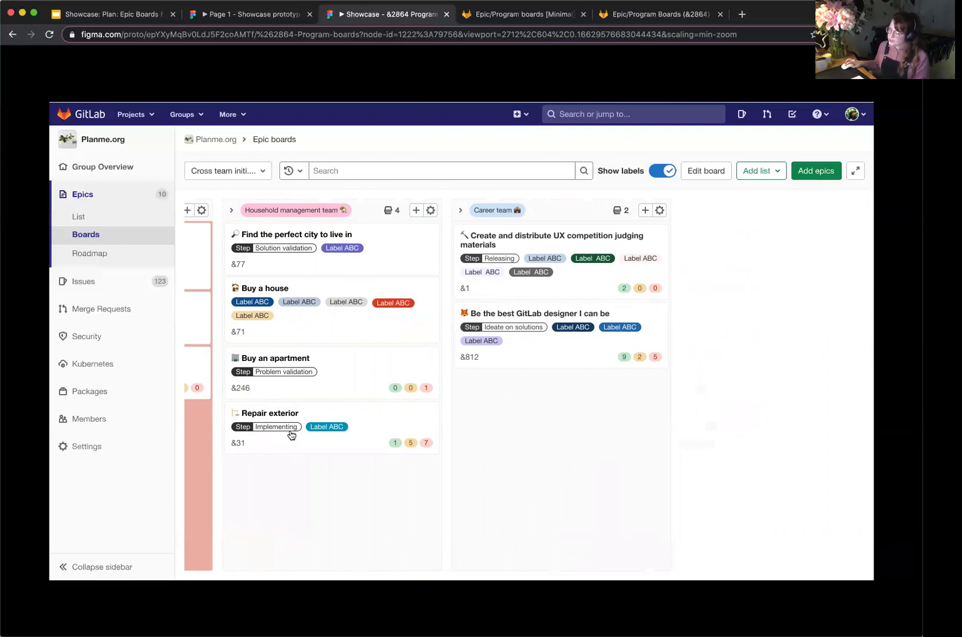
left_click(415, 210)
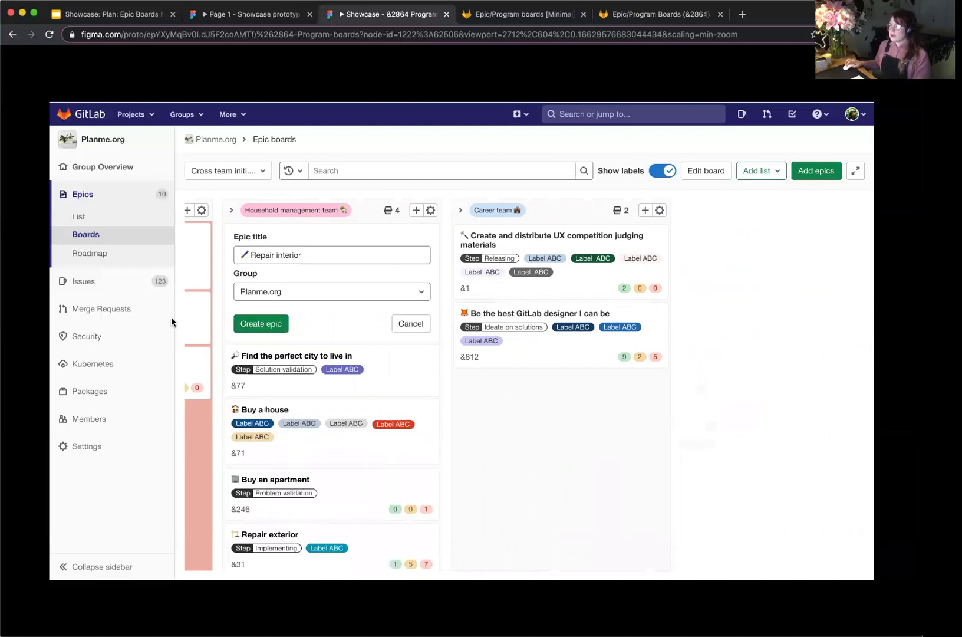
left_click(272, 328)
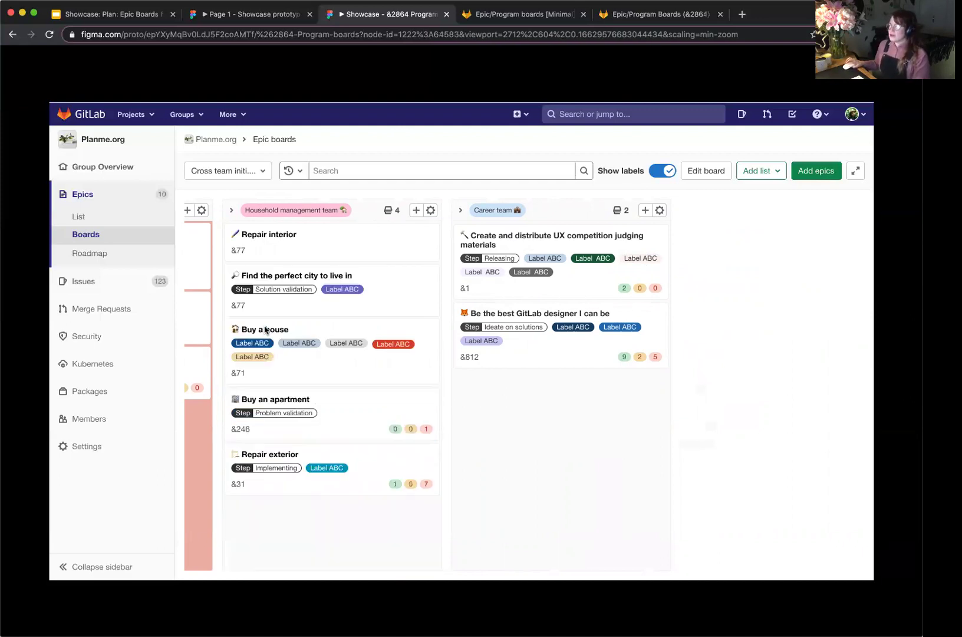
Review the "Repair interior" epic's dates, labels, ancestors and notification setting, and close its details.
left_click(324, 244)
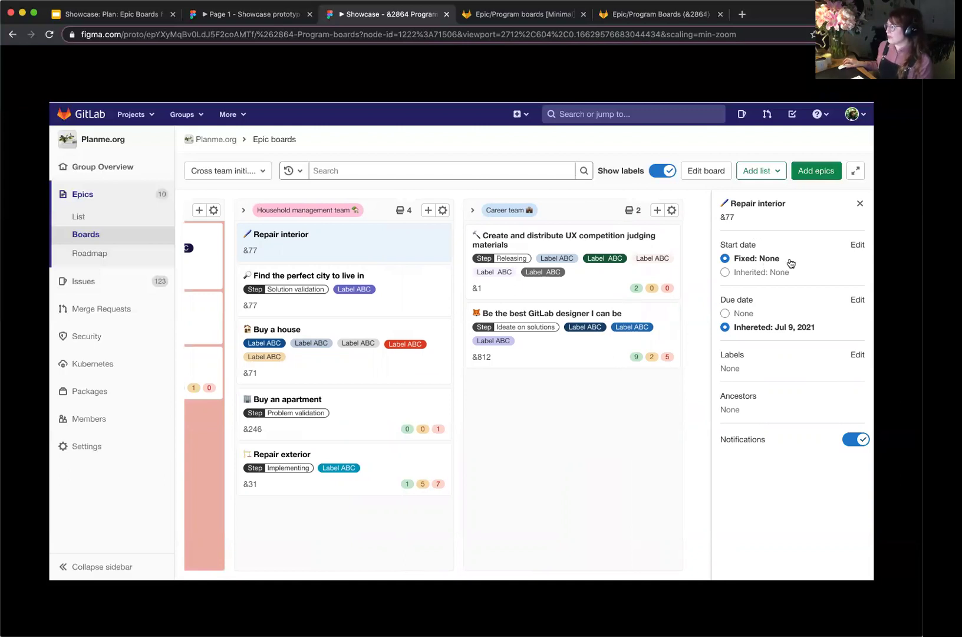
left_click(860, 204)
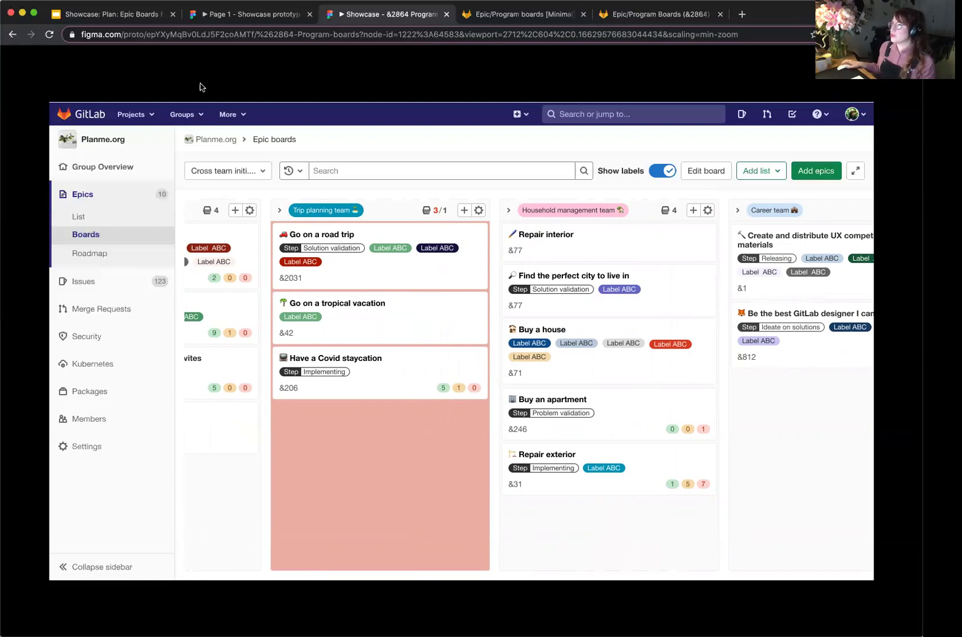
Switch to the Google Slides presentation and advance past the "What do you think?" slide to the closing "Thank you" slide.
left_click(127, 17)
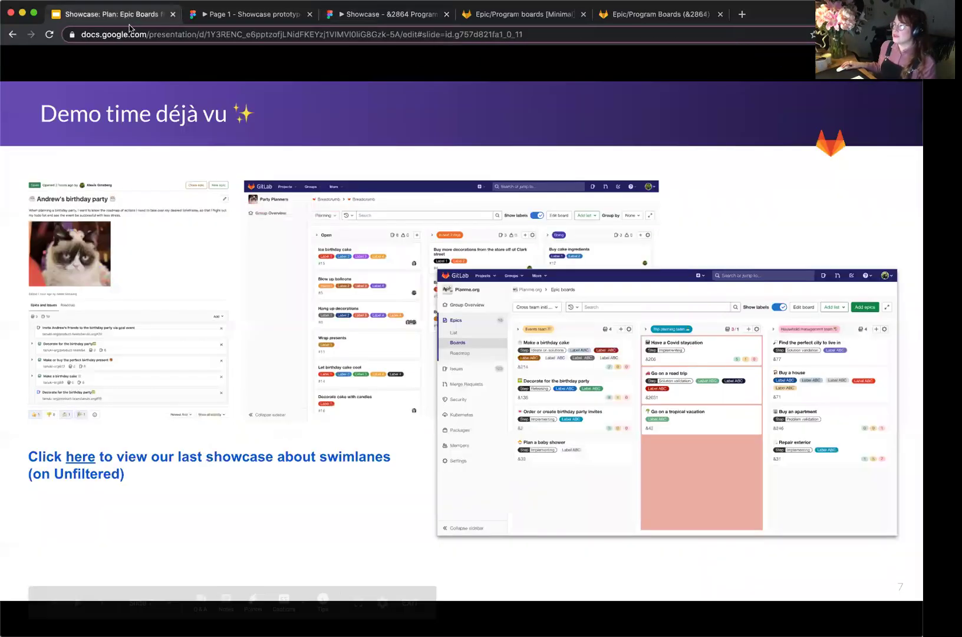
key("Right")
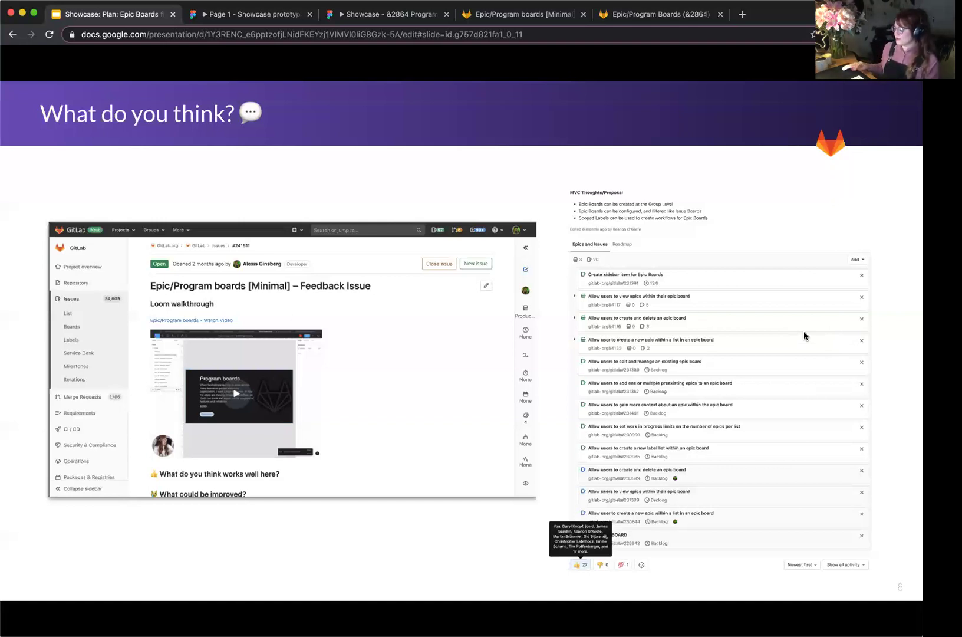
key("Right")
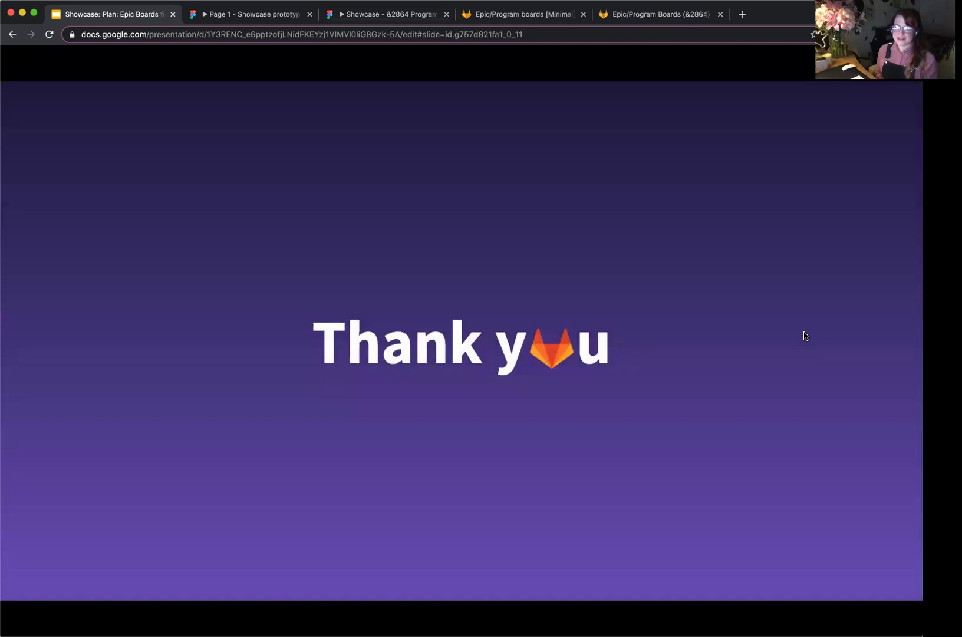